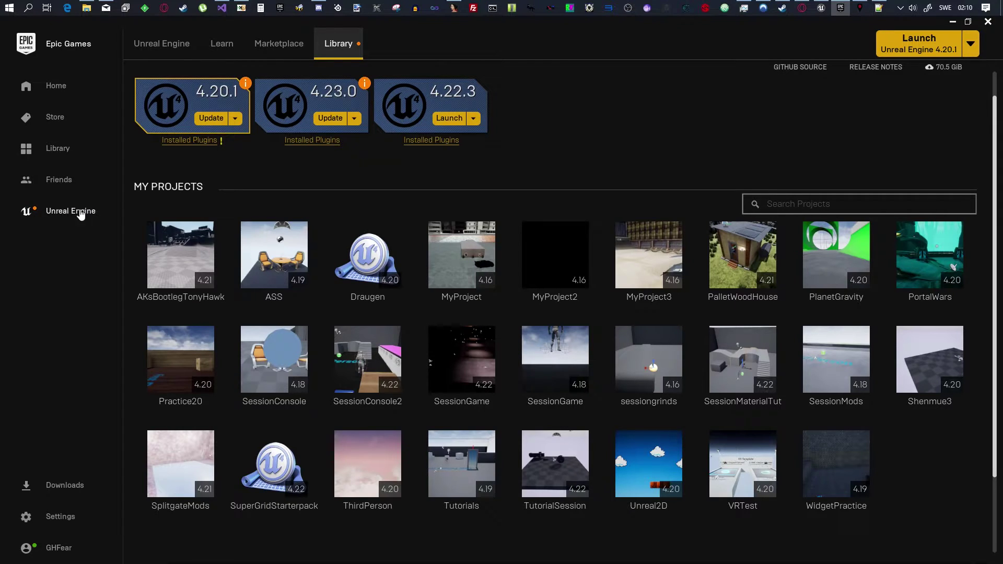
Step: Launch Unreal Engine 4.22.3 after briefly adding and removing a 4.21.2 engine slot
scroll(227, 91, up, 1)
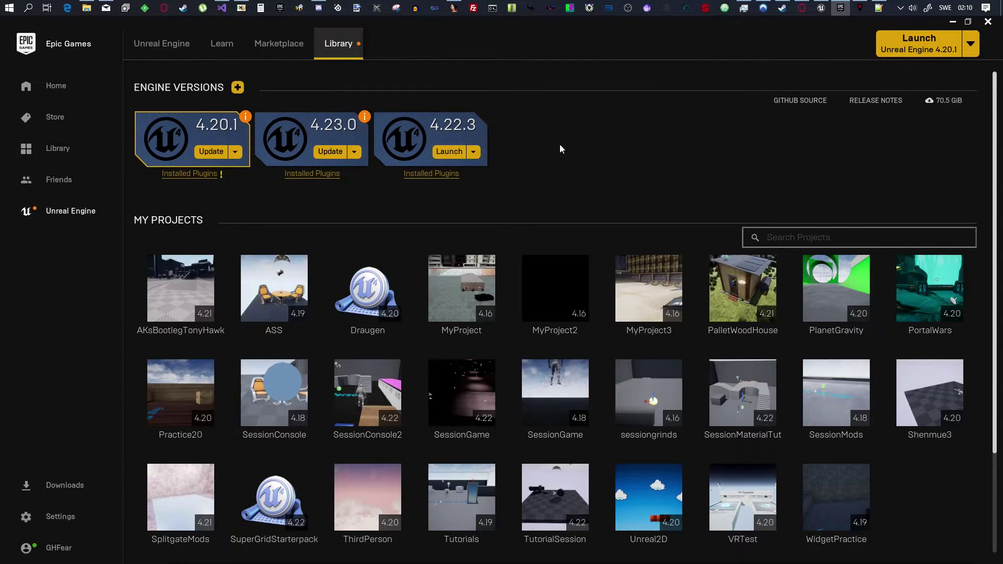
click(237, 88)
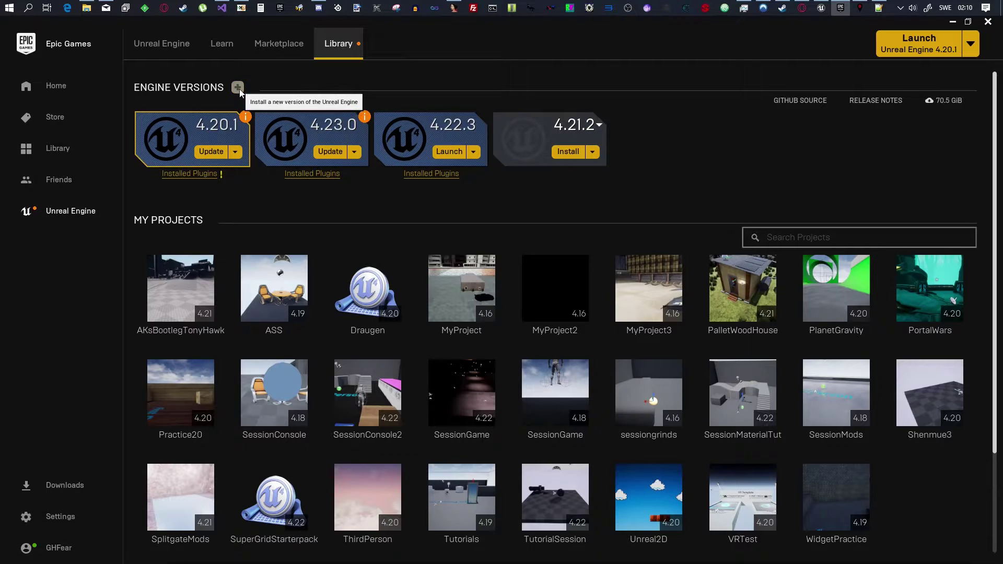
click(601, 127)
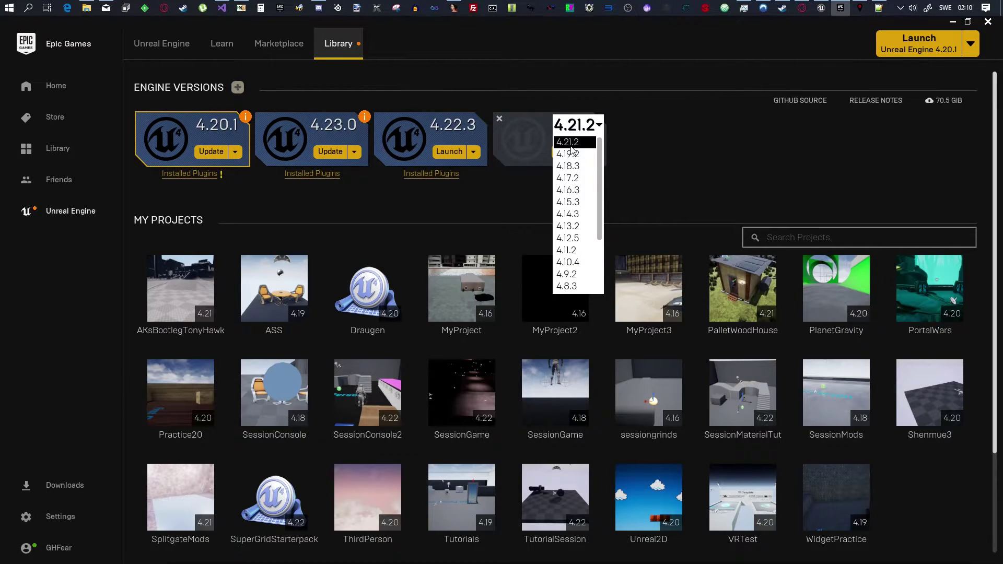
click(708, 140)
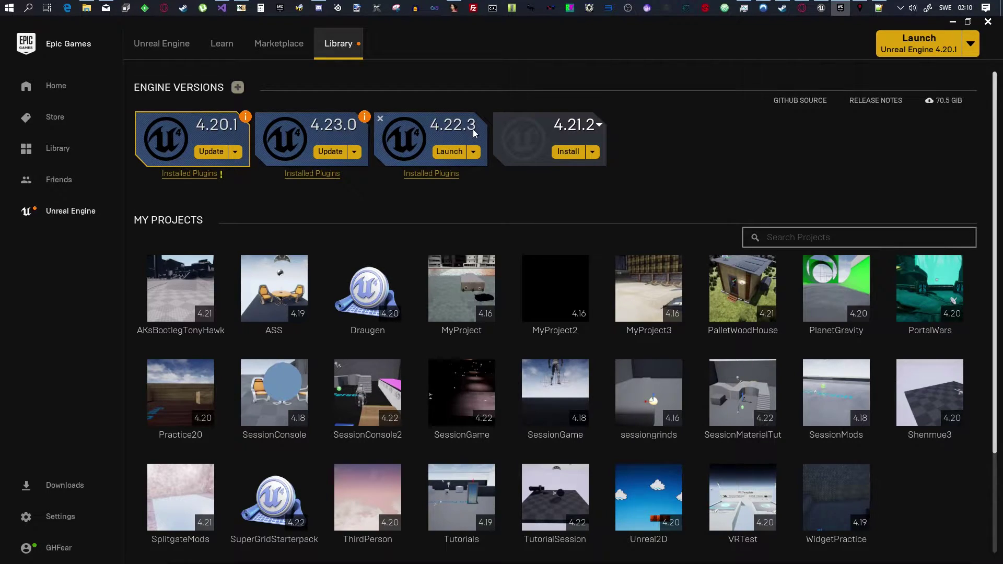
click(499, 120)
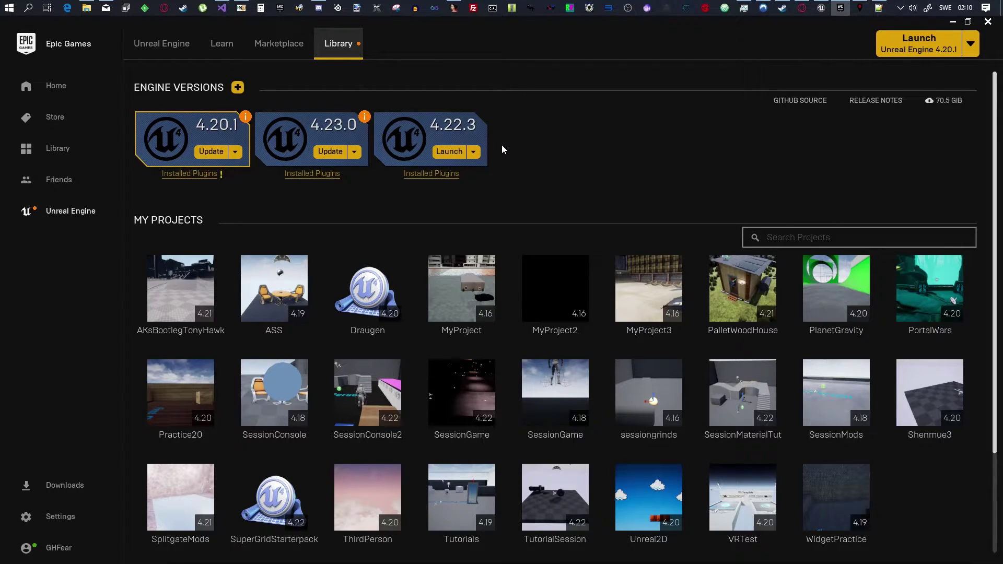
click(450, 152)
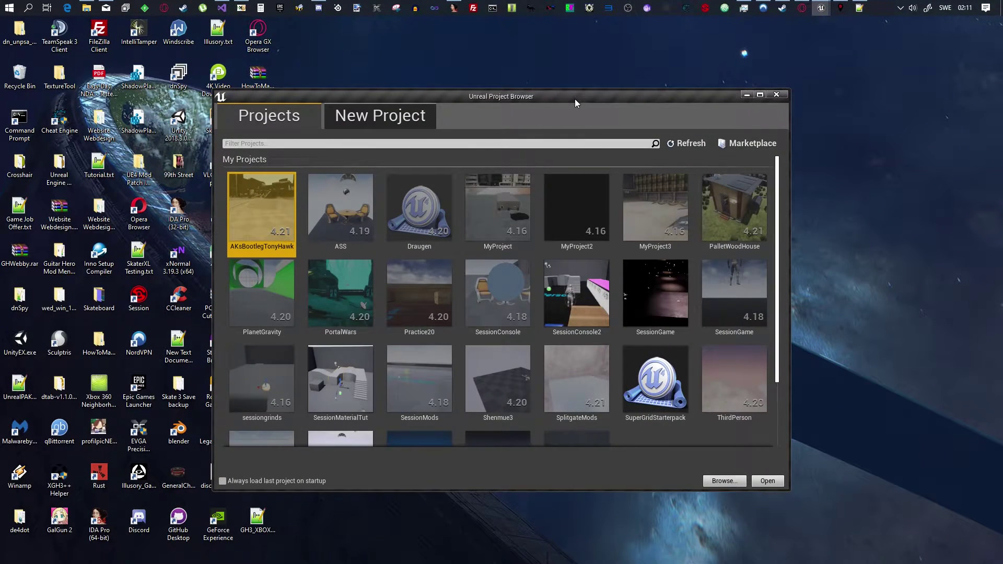
Step: Start a new Blank project with No Starter Content
click(392, 121)
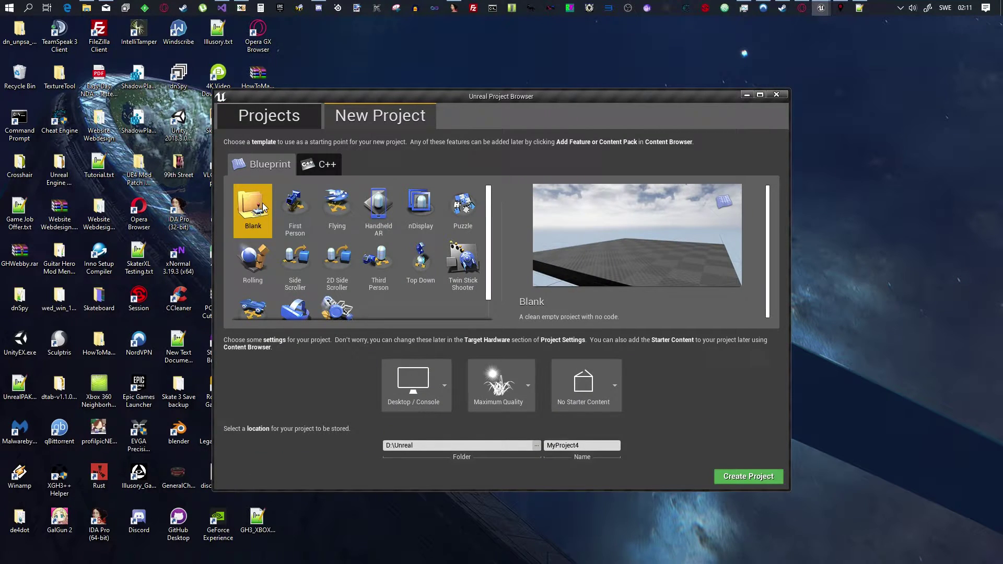
click(585, 397)
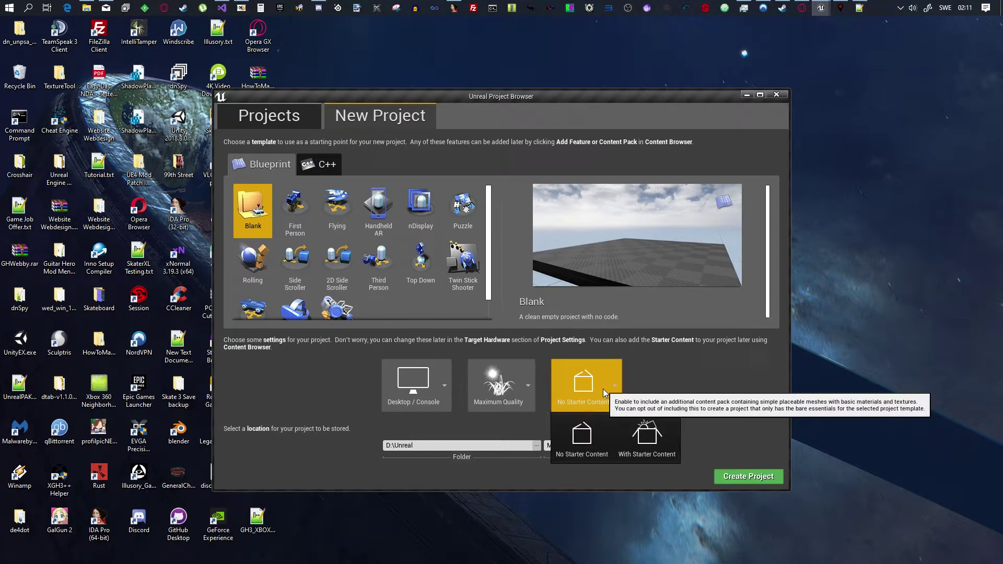
click(589, 456)
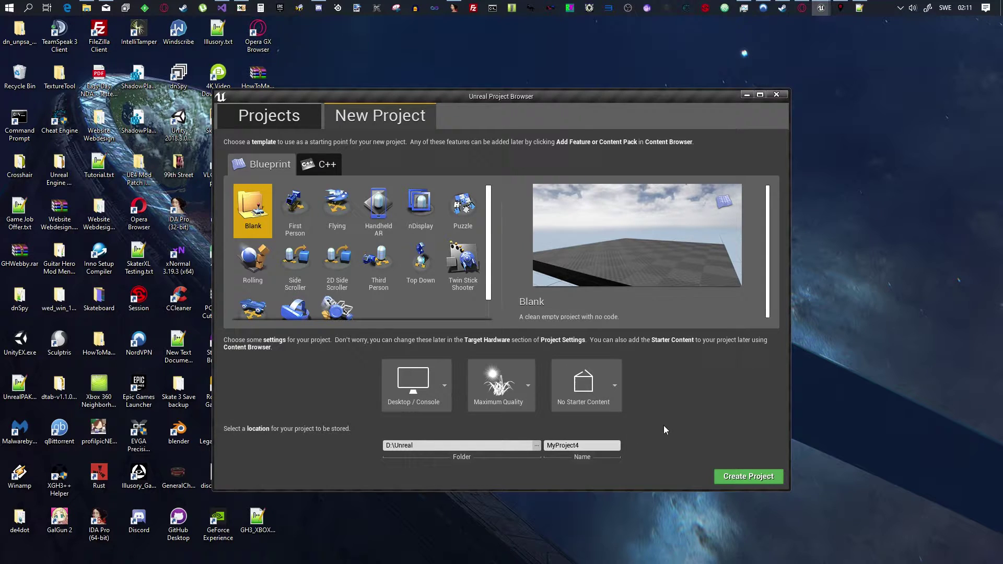
Step: Name the project SessionModding2 and create it
click(593, 443)
key(ctrl+a)
text(SessionG)
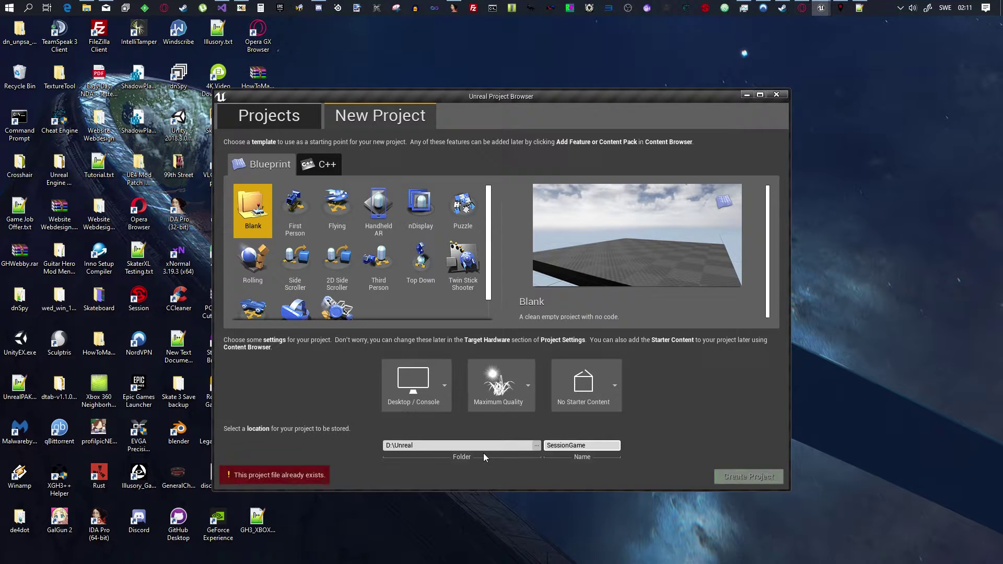
key(BackSpace)
text(Modding)
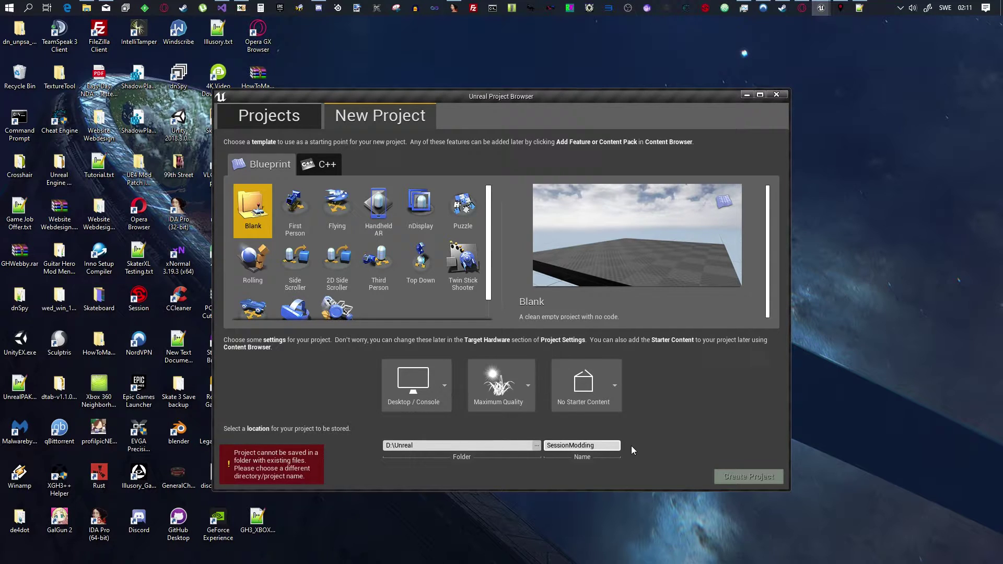
text(2)
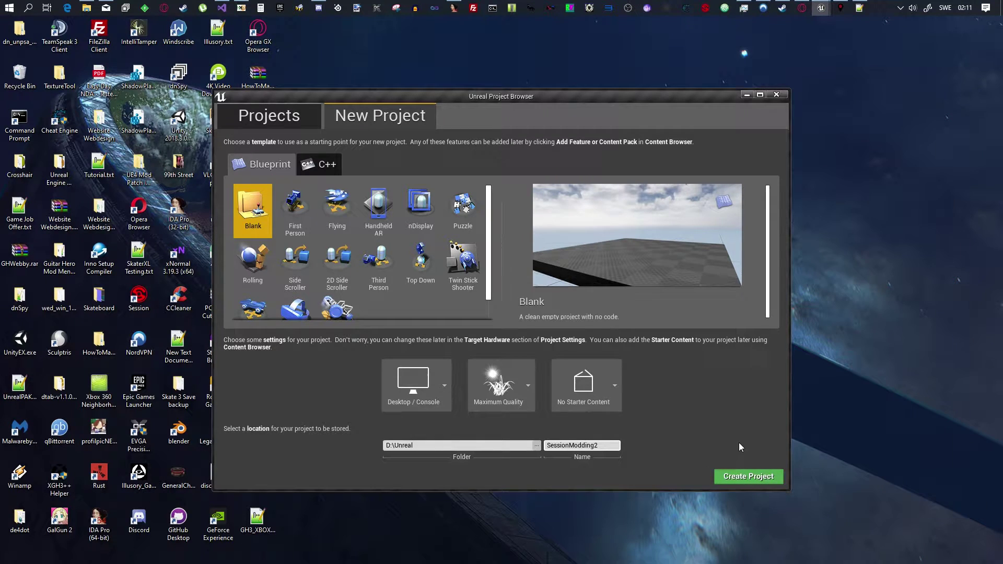
click(750, 479)
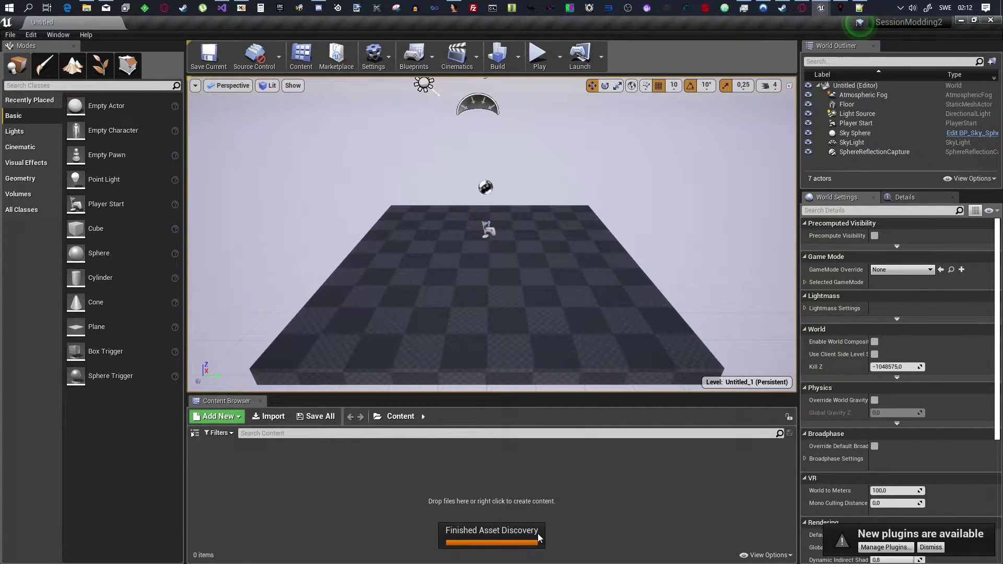
Step: Create a folder named Data in the Content folder
right_click(254, 516)
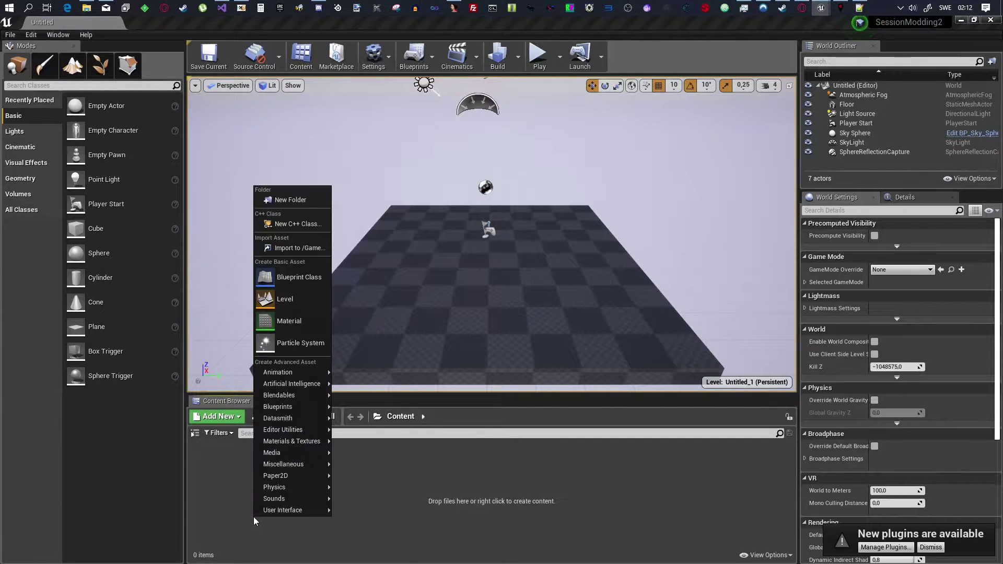
click(295, 199)
text(D)
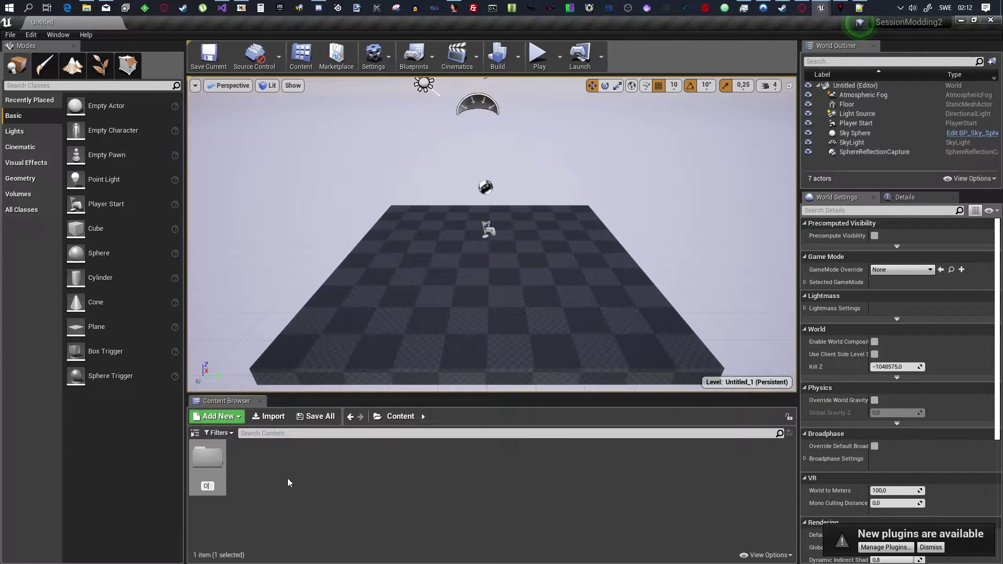
text(ata)
key(Return)
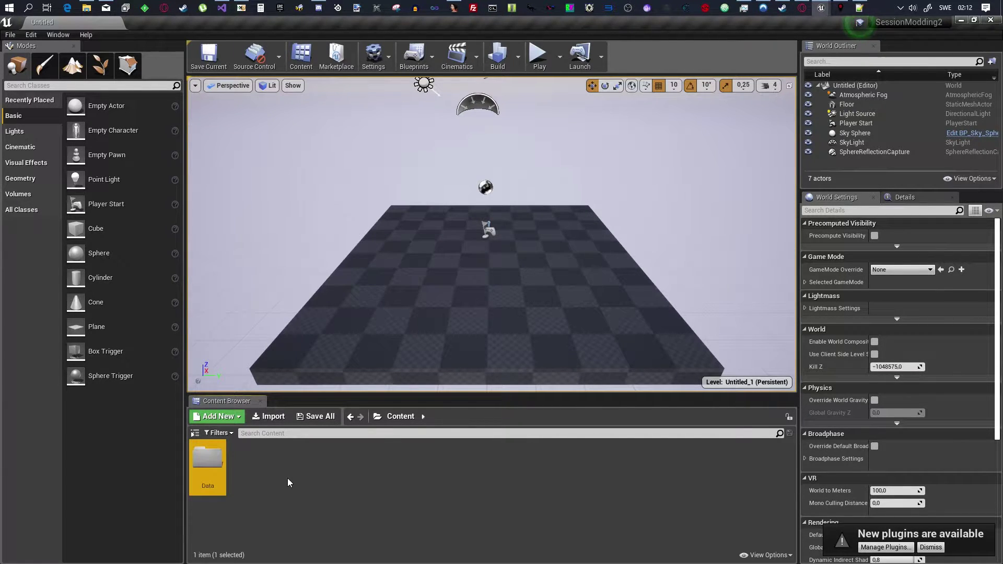
Step: Inside Data, create a Blueprint class named PBP_InGameSessionGameMode
double_click(209, 468)
right_click(252, 496)
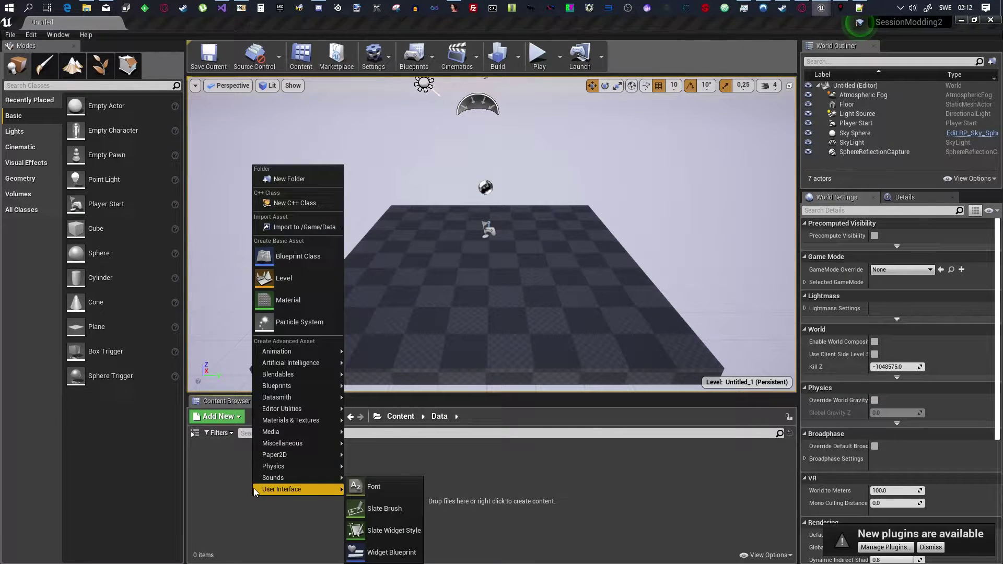
click(296, 257)
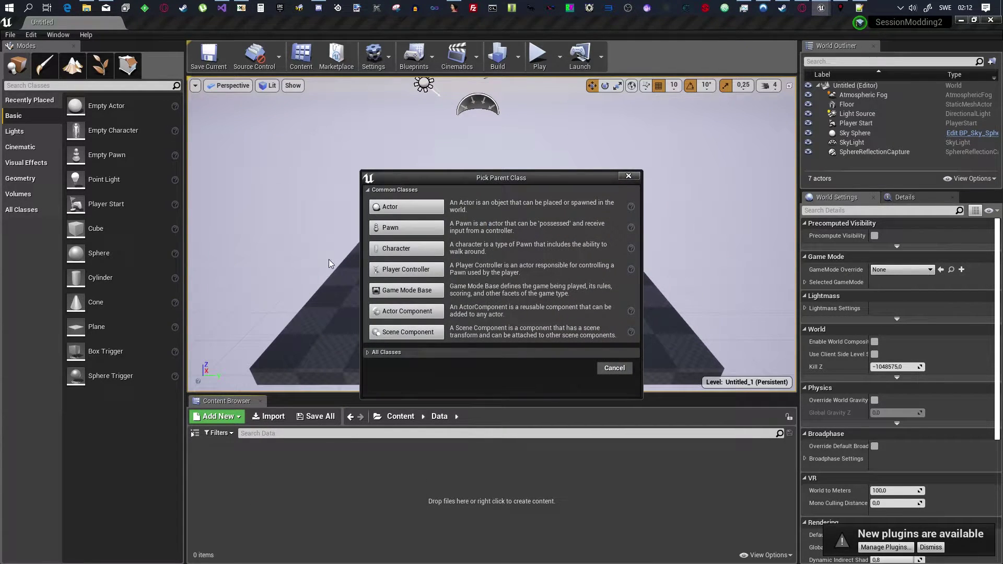
click(407, 291)
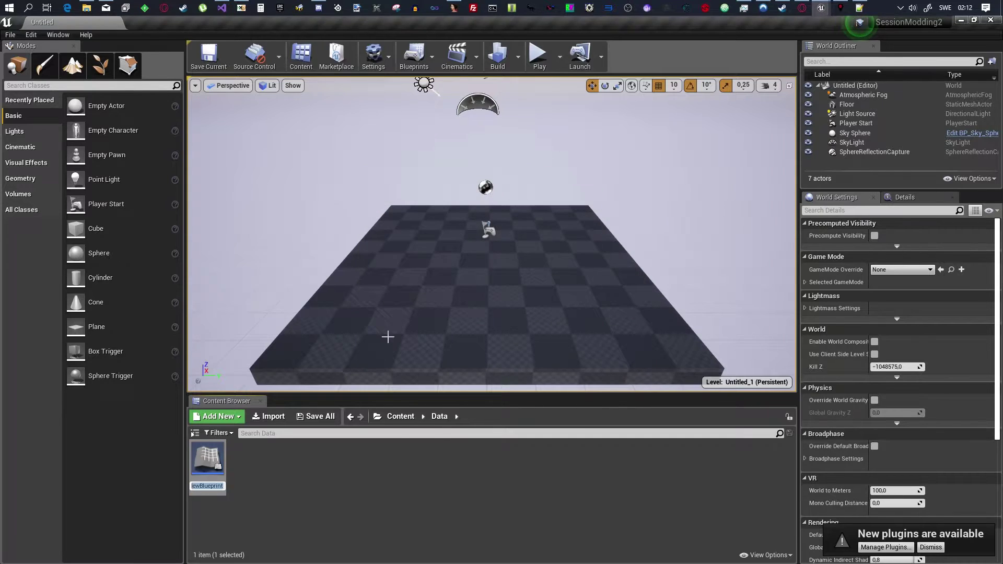
text(PB)
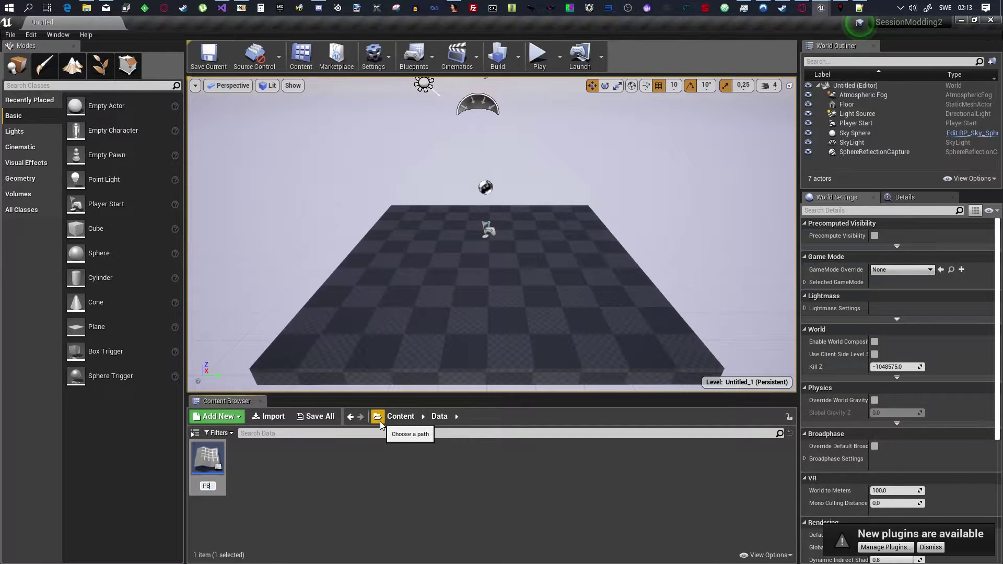
text(P_InGame)
key(BackSpace)
key(BackSpace)
key(BackSpace)
key(BackSpace)
key(BackSpace)
key(BackSpace)
text(SessionGameMode)
key(Return)
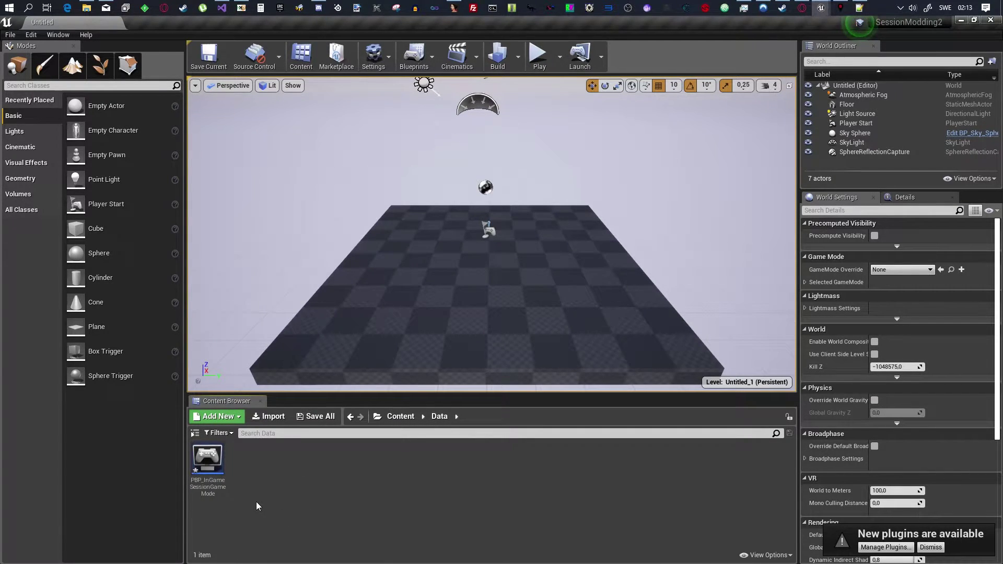
Step: Save the PBP_InGameSessionGameMode blueprint, skip saving the level, and return to the Content root
mouse_move(215, 480)
click(327, 420)
click(595, 392)
click(220, 67)
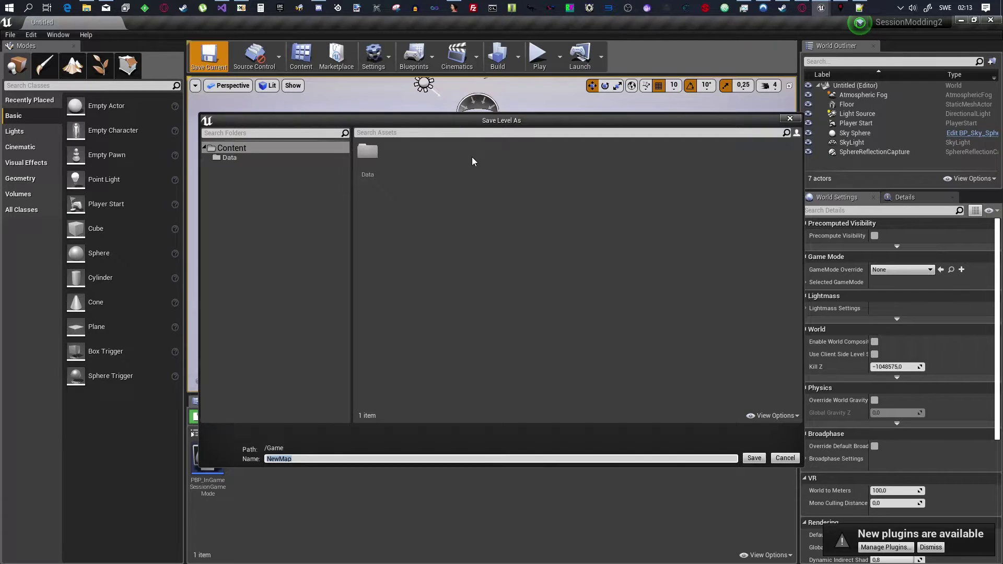
click(785, 458)
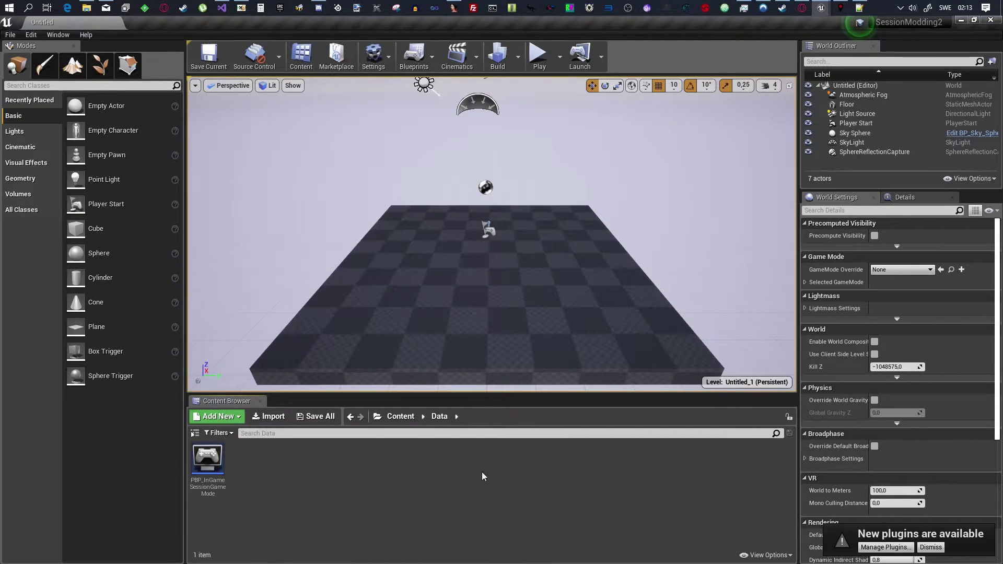
click(402, 416)
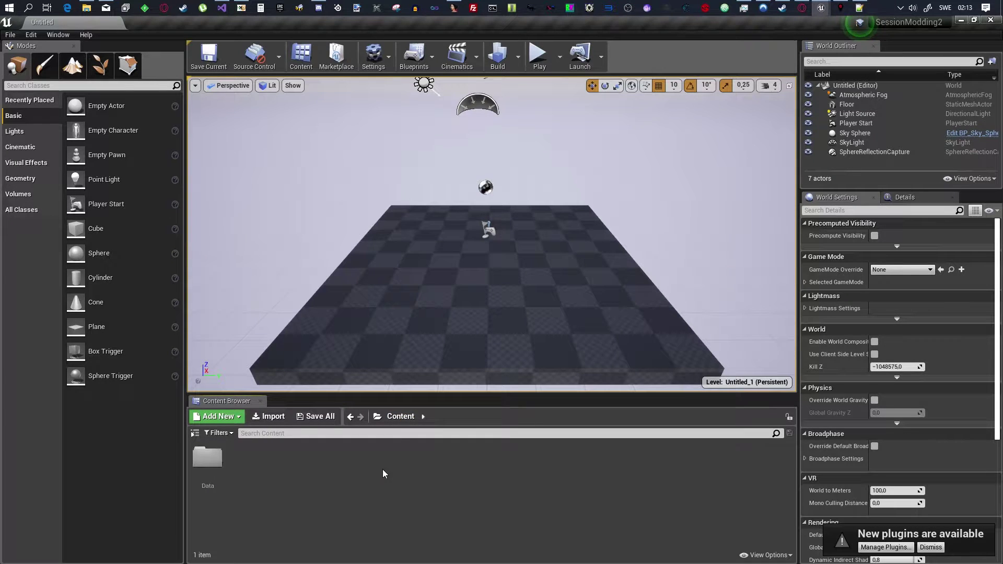
Step: Create a CustomMaps folder at the Content root with a GHFear folder inside it
right_click(275, 501)
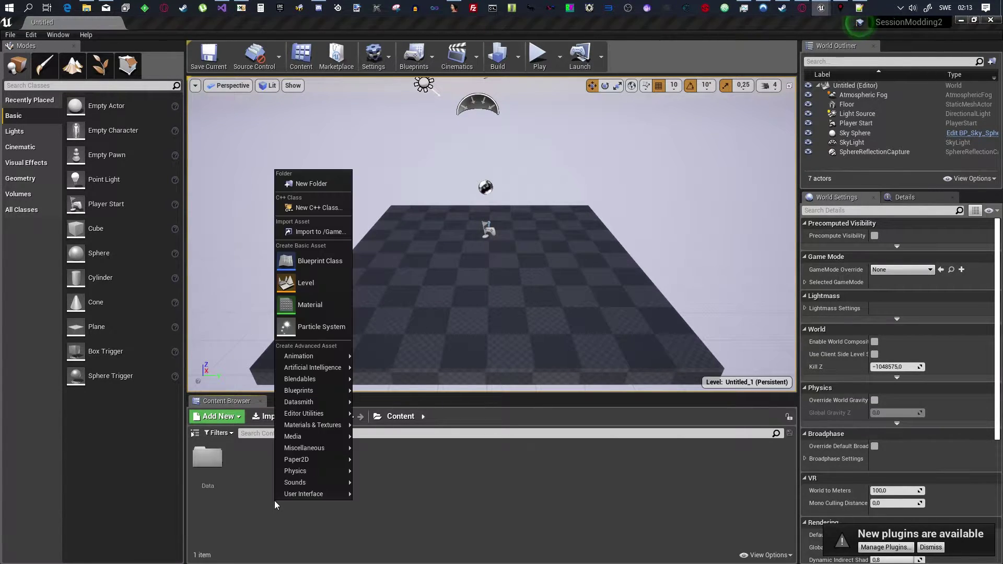
click(318, 186)
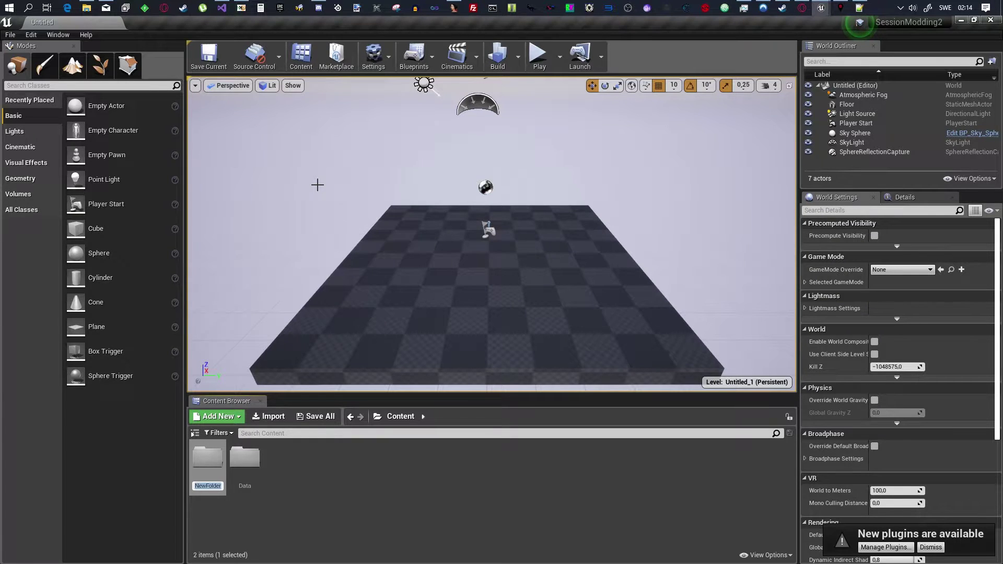
text(Custom)
text(Maps)
key(Return)
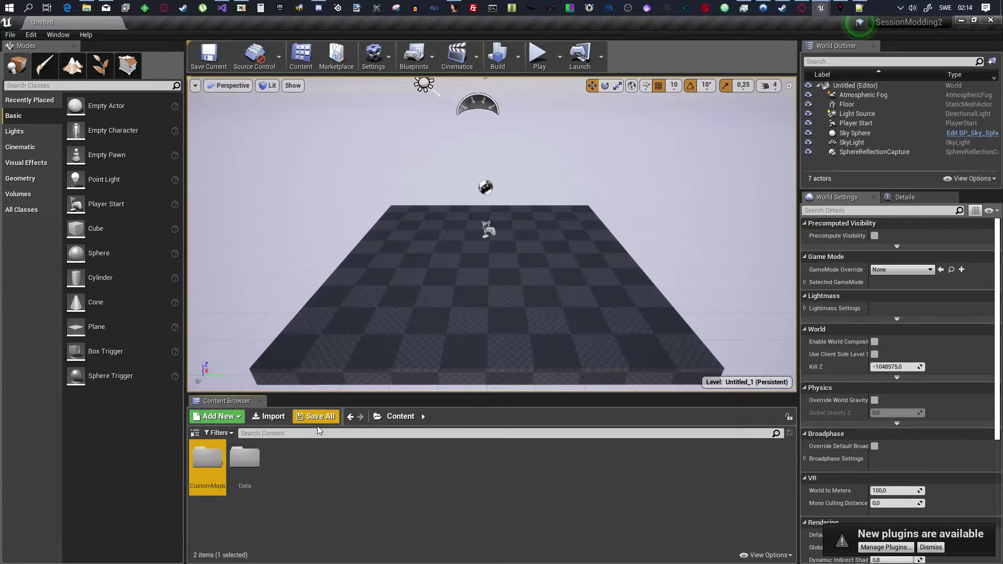
click(315, 496)
double_click(212, 462)
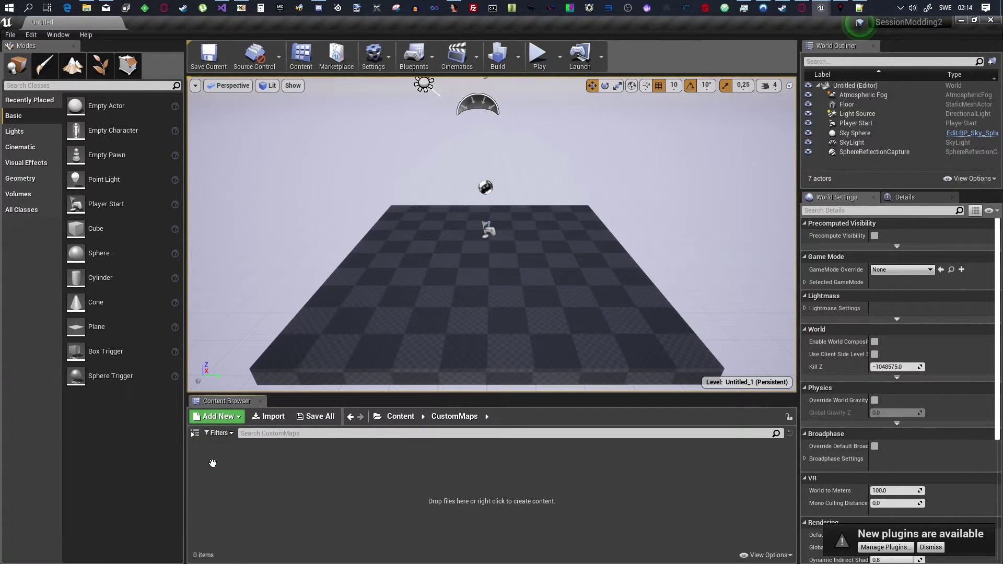
right_click(263, 487)
click(317, 169)
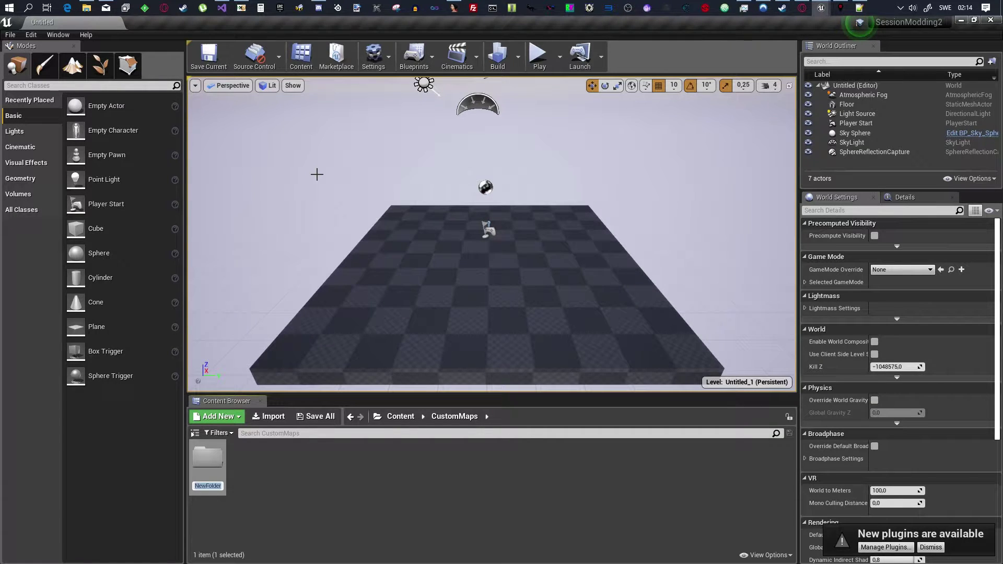
text(GHFear)
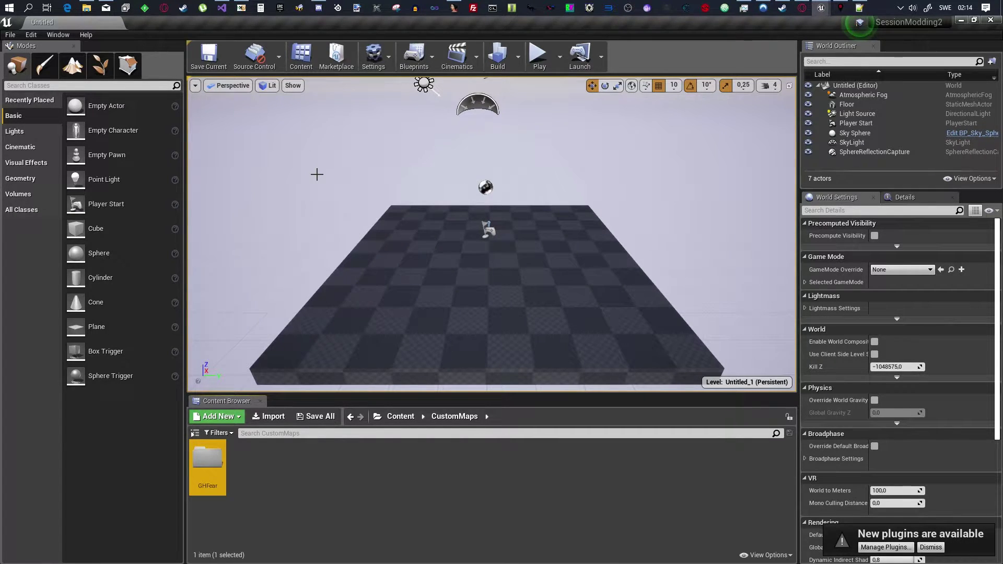
click(329, 494)
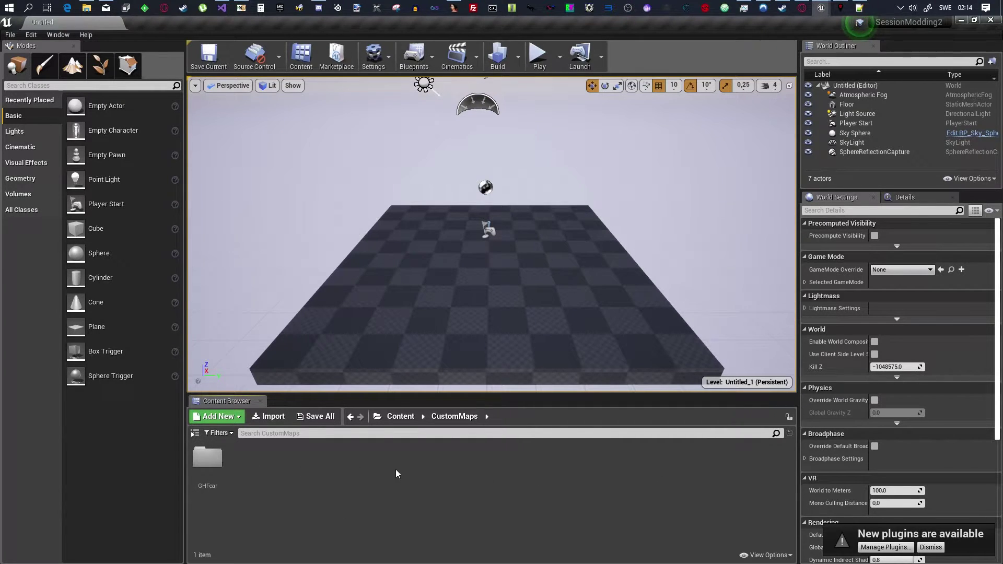
Step: Inside GHFear, create TestMap containing a Map folder, and open Map
double_click(208, 460)
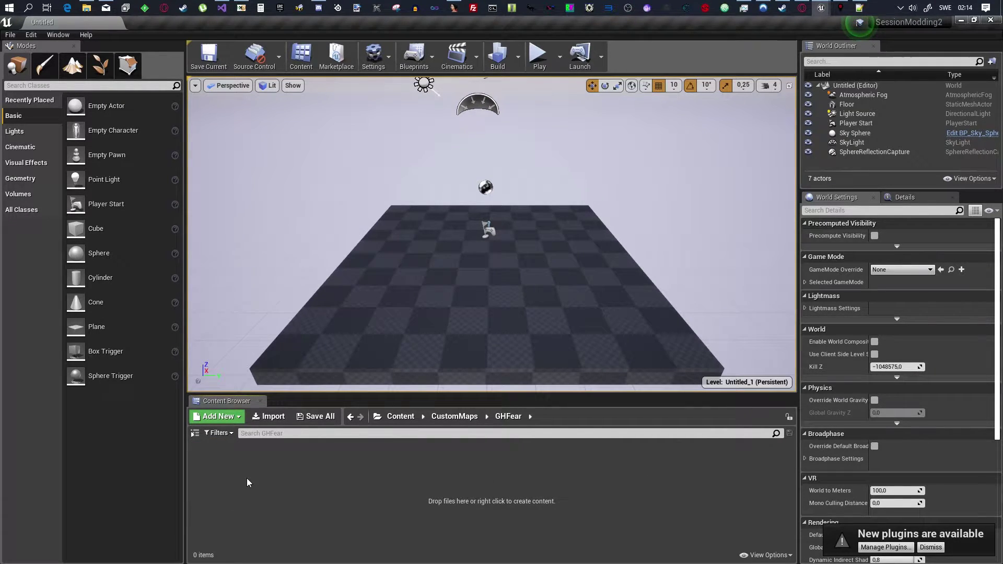
right_click(239, 483)
click(296, 165)
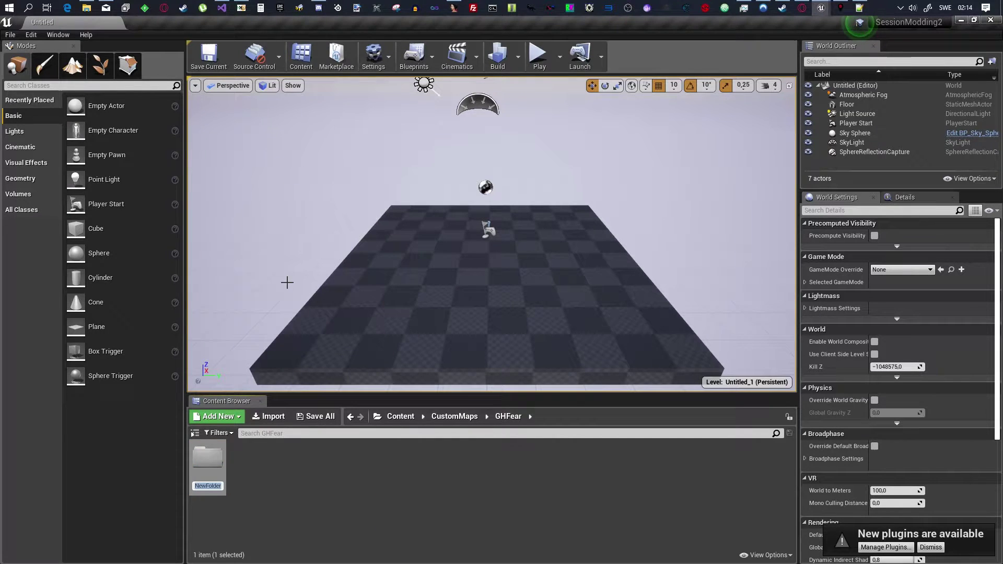
text(TestMap)
key(Return)
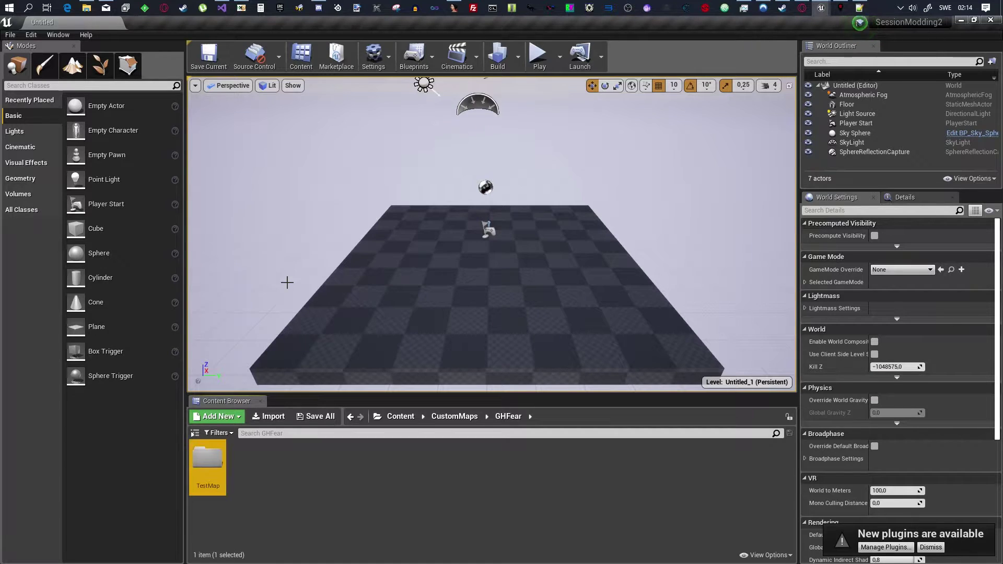
double_click(218, 464)
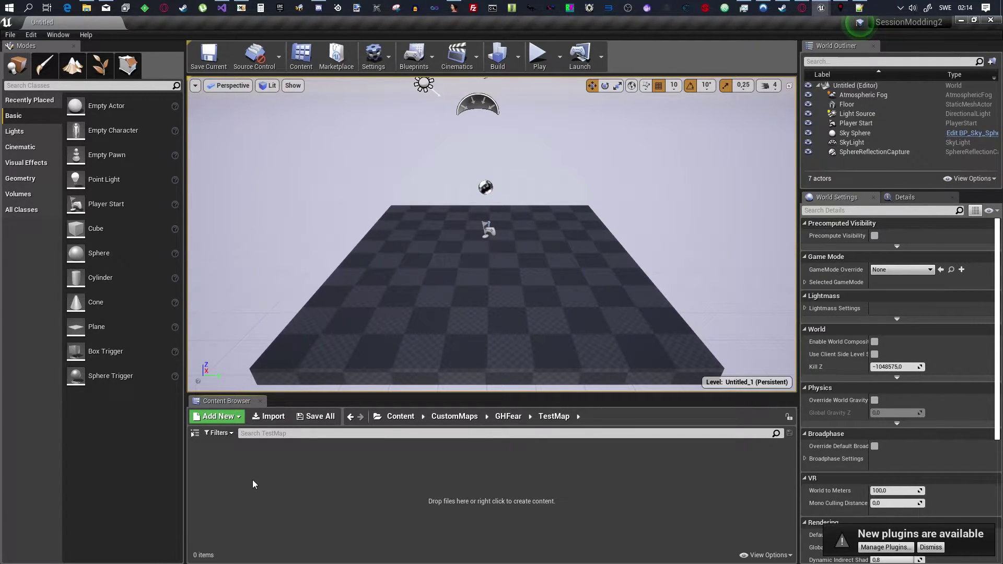
right_click(224, 487)
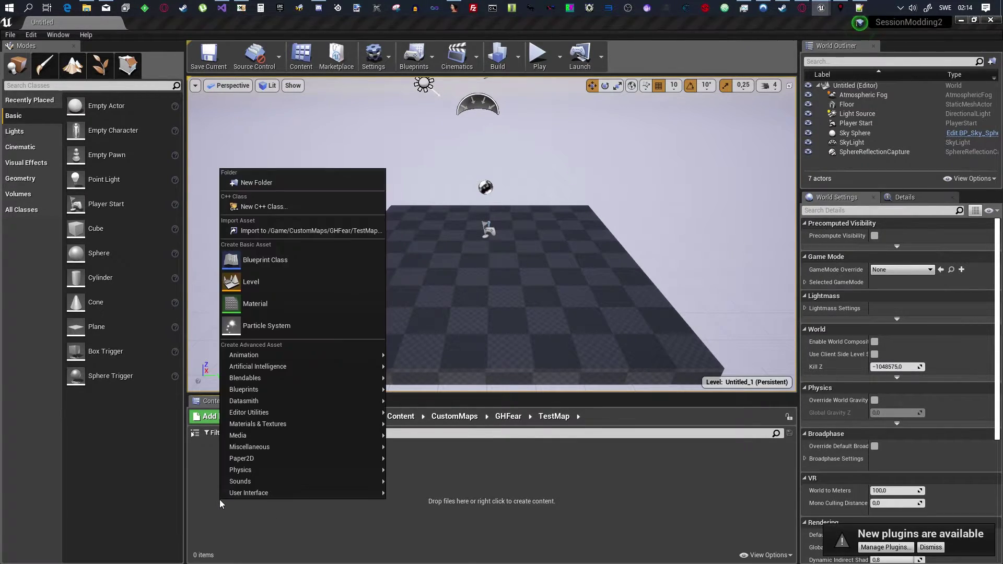
click(272, 179)
text(Map)
key(Return)
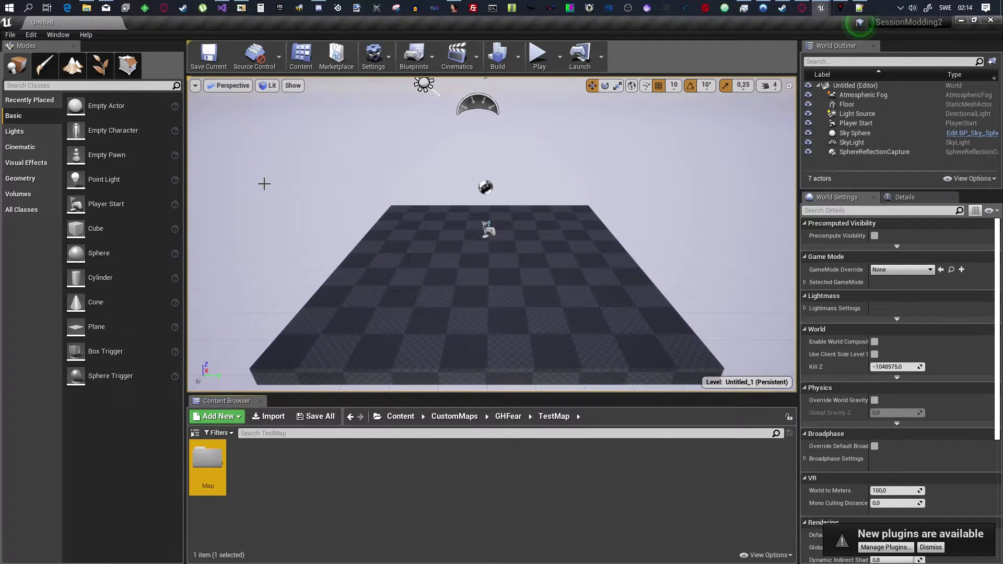
double_click(220, 469)
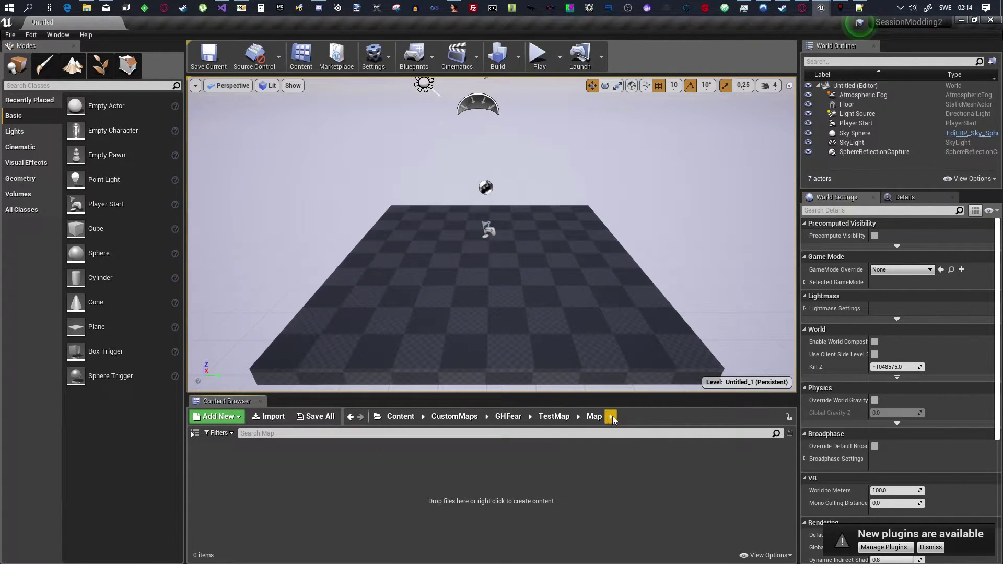
Step: Save the level as TestMap1 in CustomMaps/GHFear/TestMap/Map, then show the TestMap folder
click(209, 57)
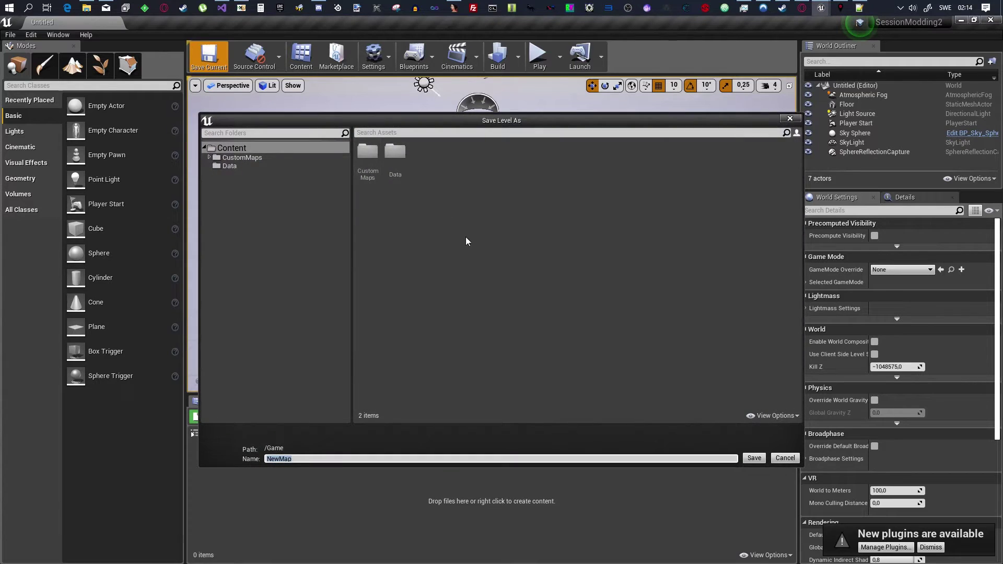
double_click(365, 152)
double_click(366, 151)
double_click(365, 152)
double_click(365, 152)
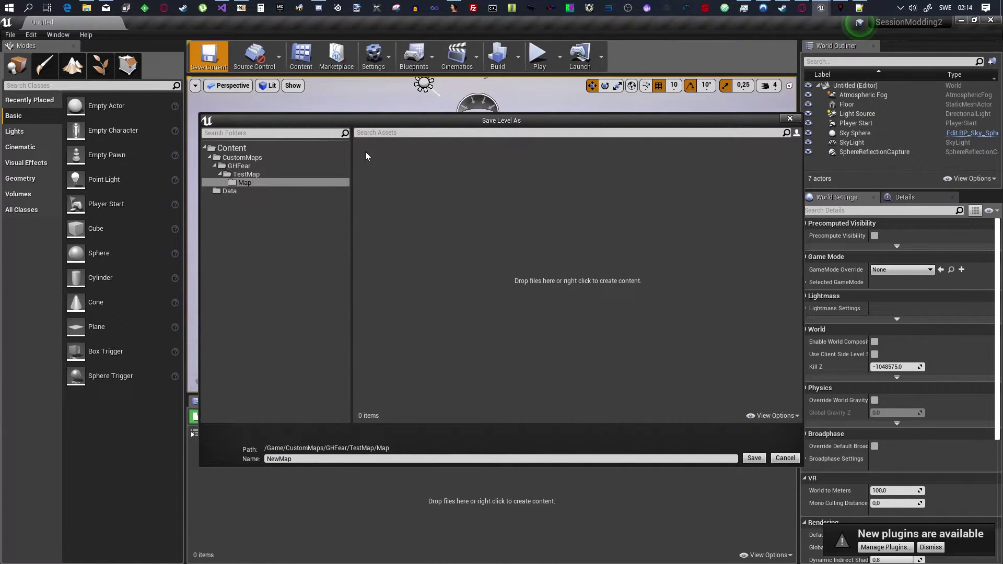
click(301, 459)
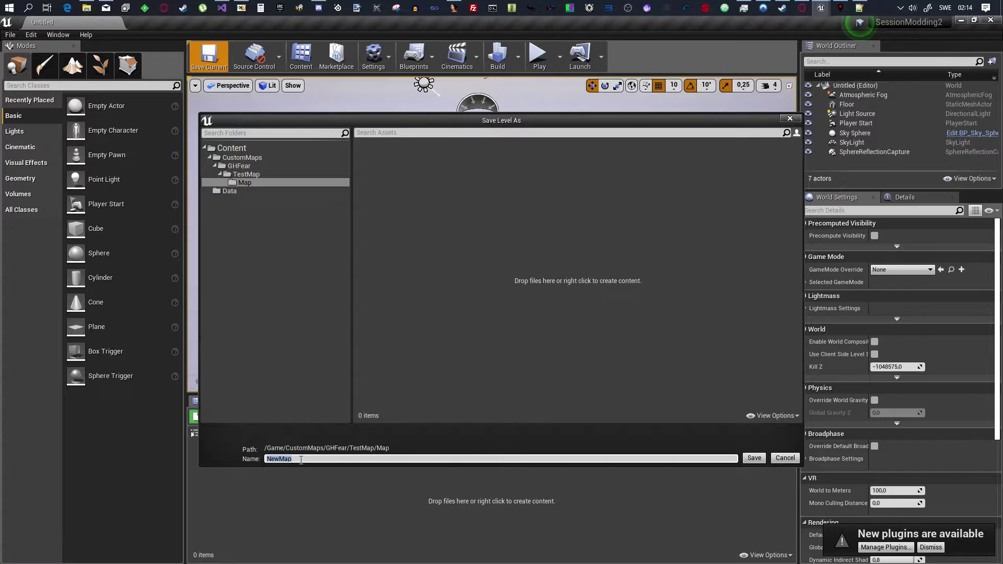
text(Tat)
text(tMap1)
click(755, 458)
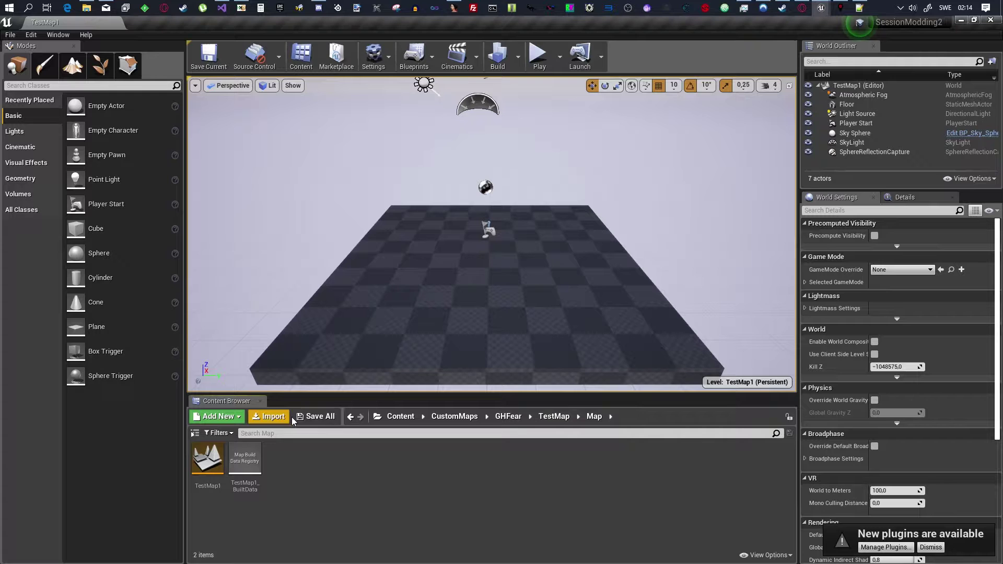
click(209, 55)
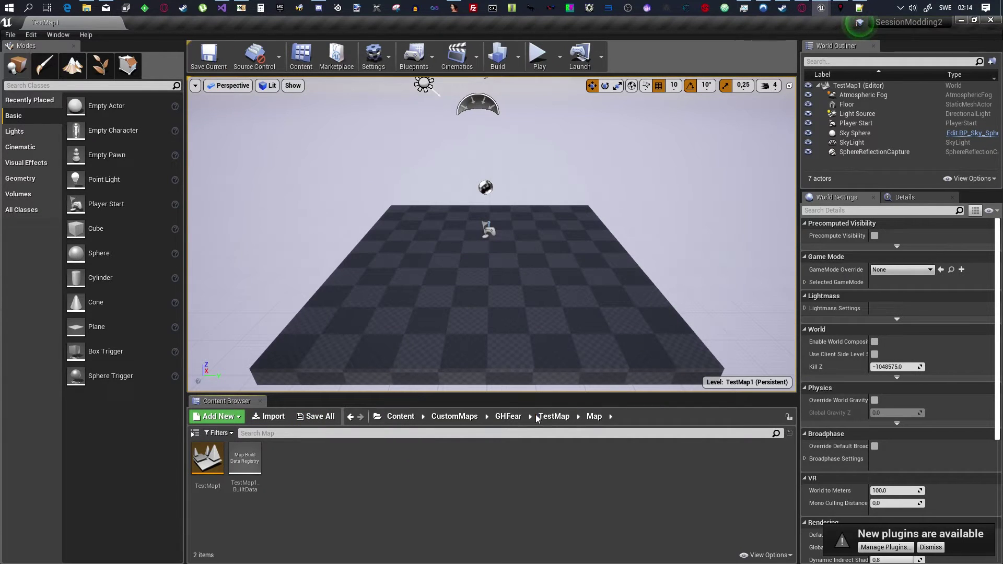
click(554, 421)
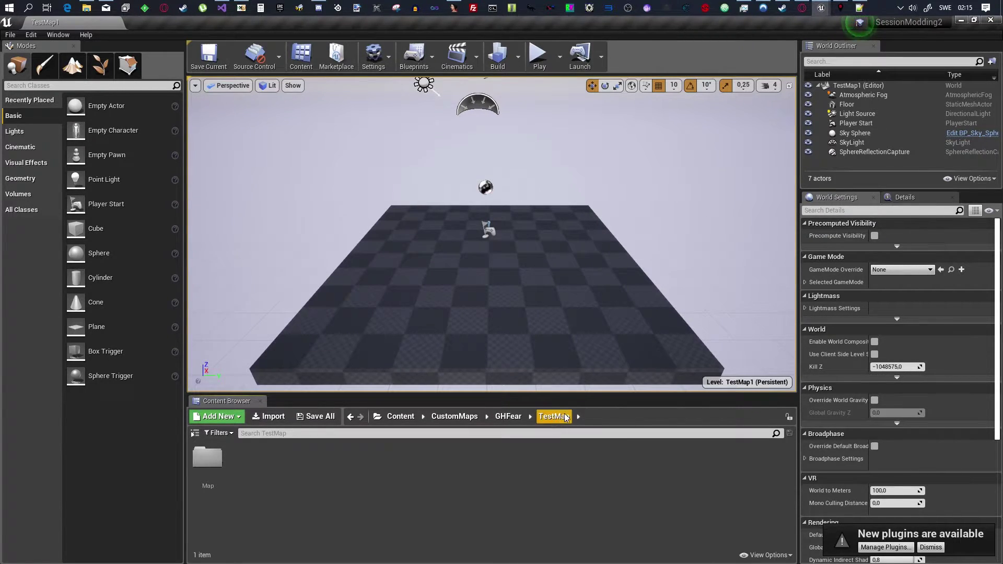
Step: Add Tex and Mat folders inside TestMap
right_click(328, 486)
click(375, 168)
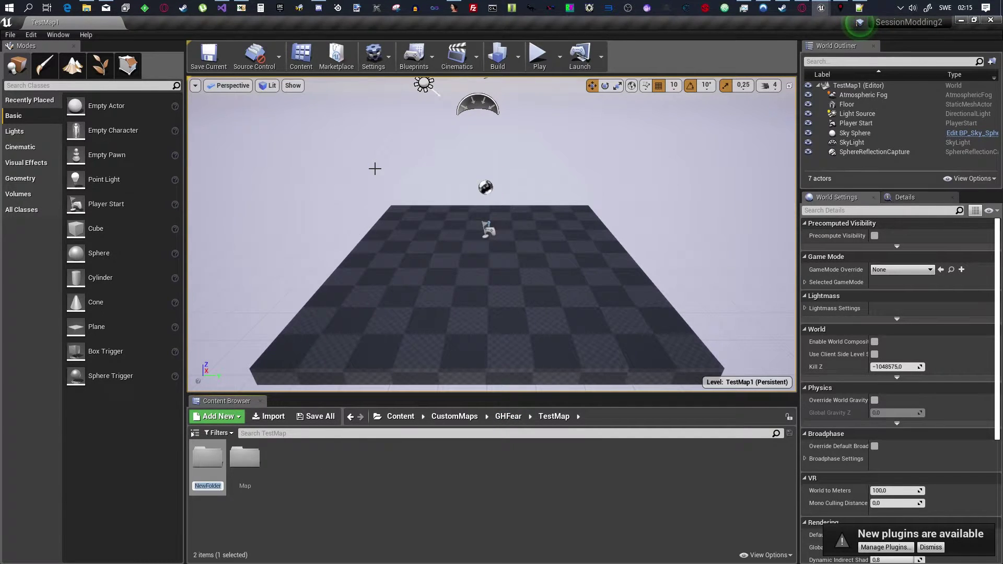
text(Tex)
key(Return)
right_click(325, 470)
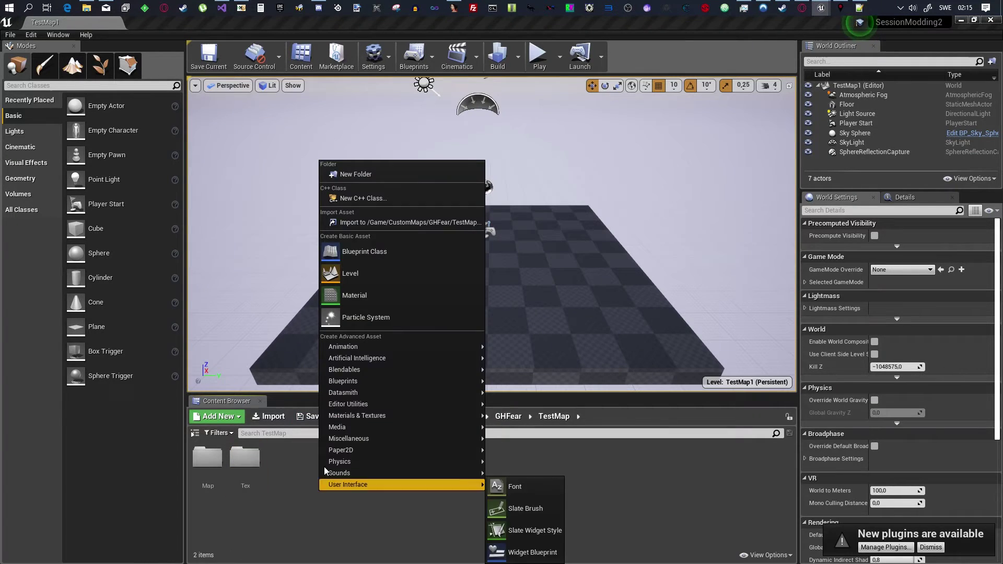
click(361, 174)
text(Mat)
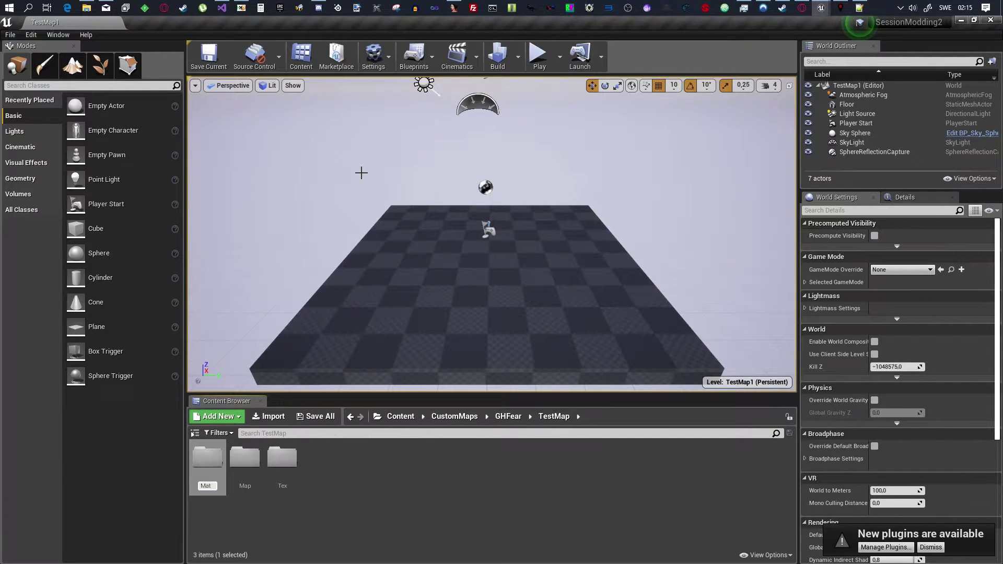
key(Return)
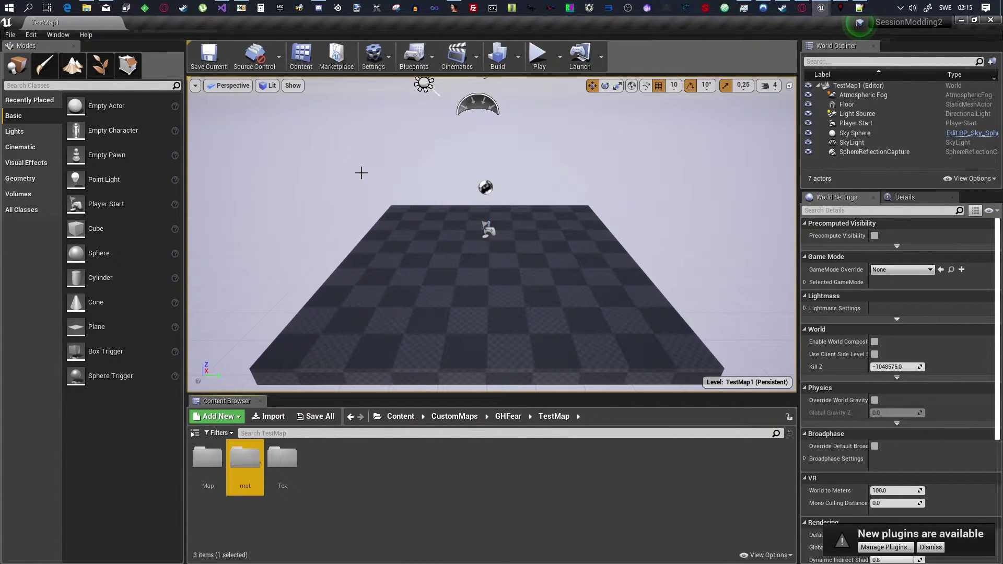
click(245, 460)
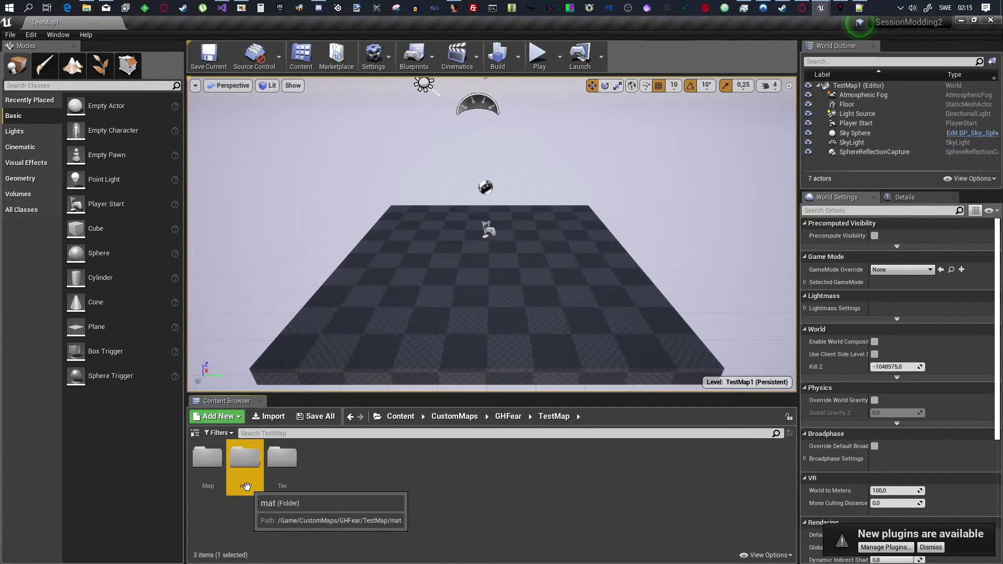
key(F2)
key(Return)
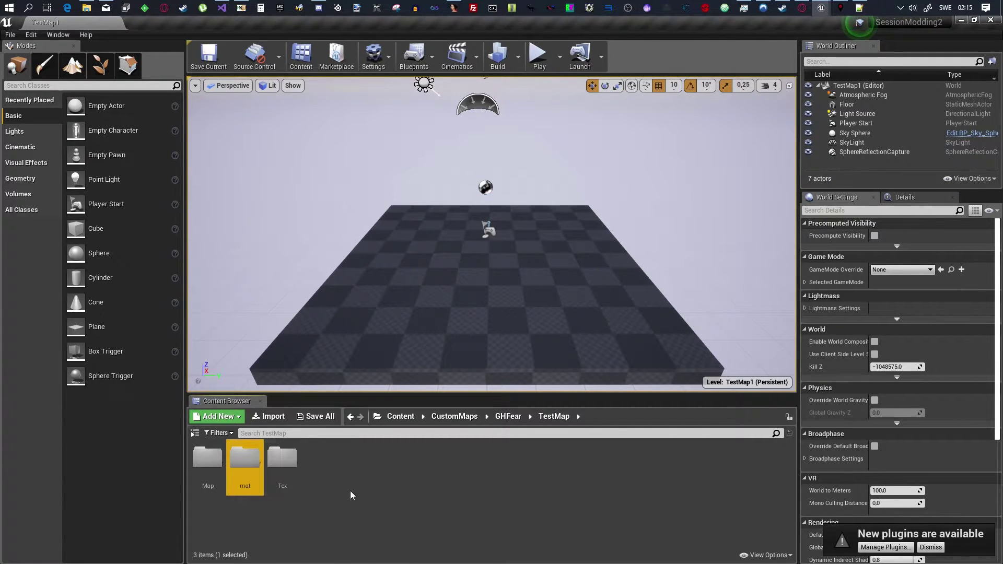
click(358, 487)
Step: Add a mesh folder inside TestMap and save the current level
right_click(350, 497)
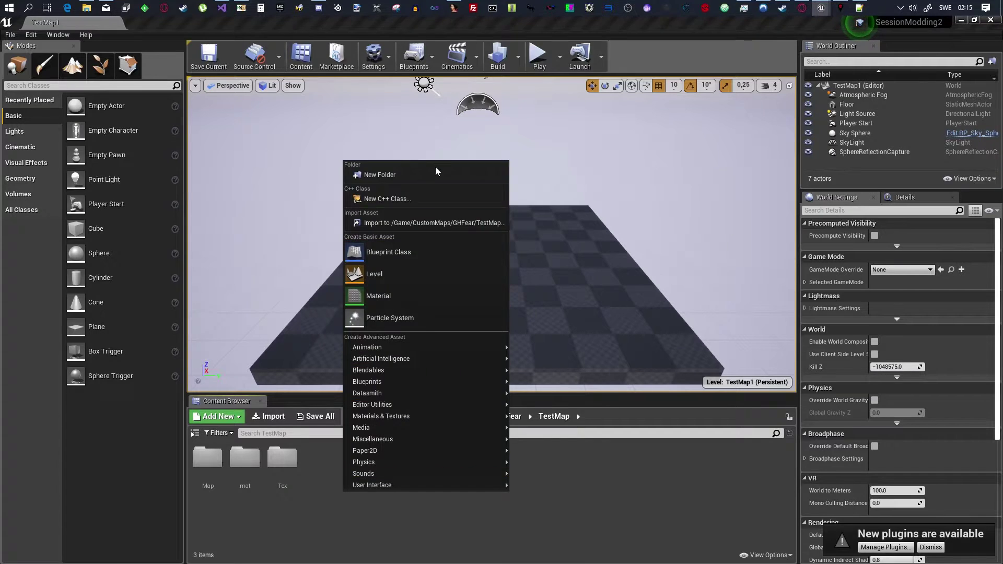
click(434, 171)
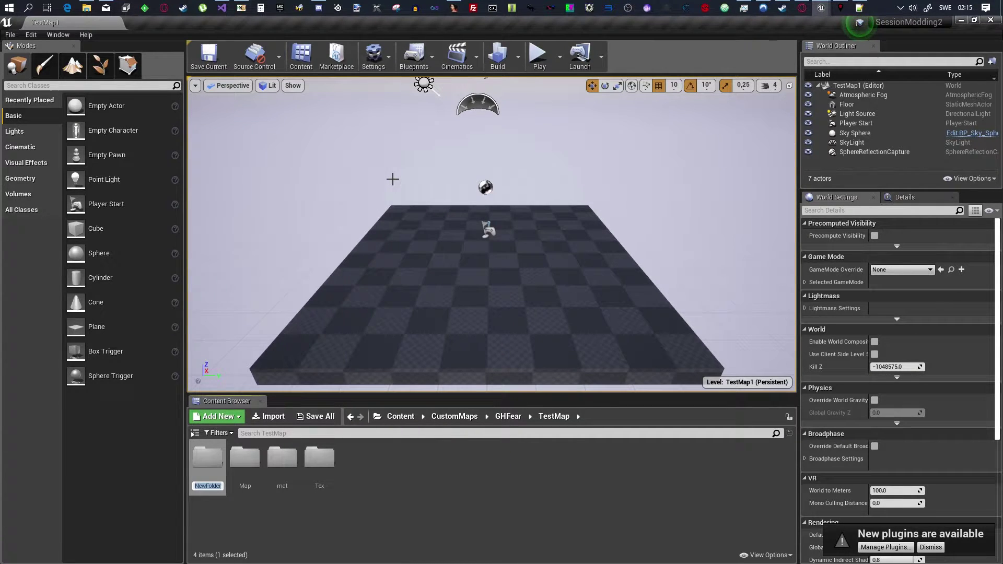
text(mesh)
key(Return)
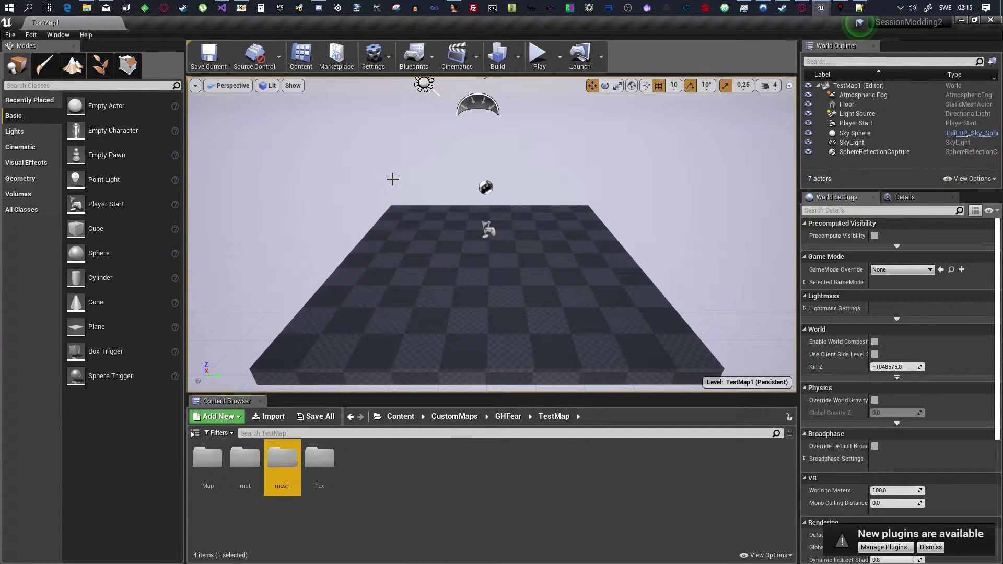
click(378, 510)
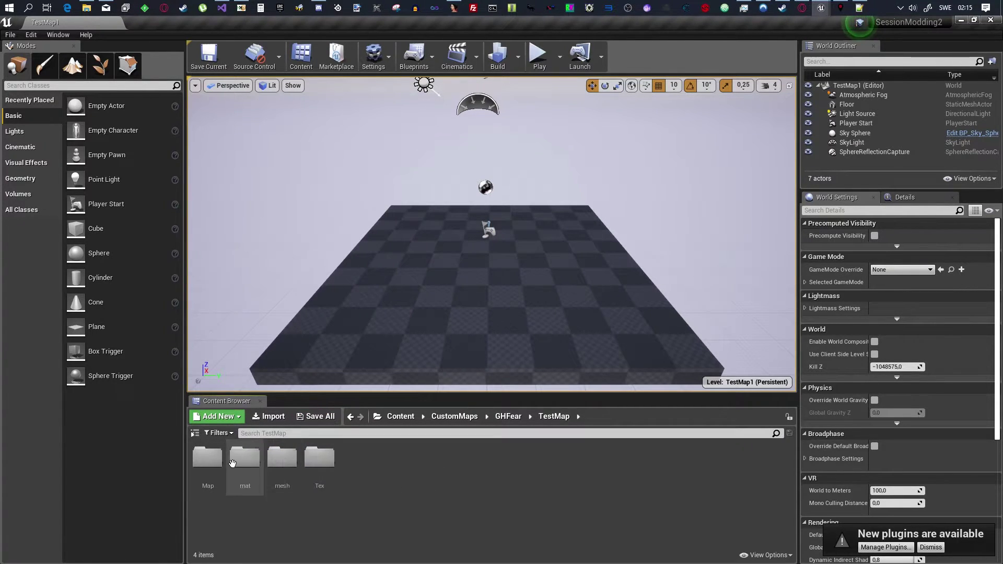
click(224, 60)
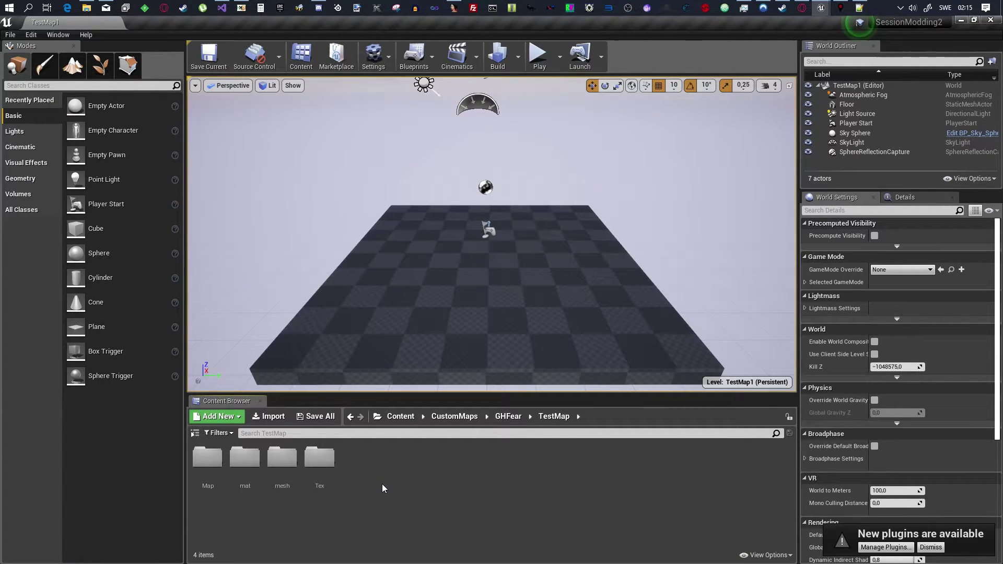
Step: Browse back to Content > Data to locate PBP_InGameSessionGameMode
click(506, 416)
click(455, 416)
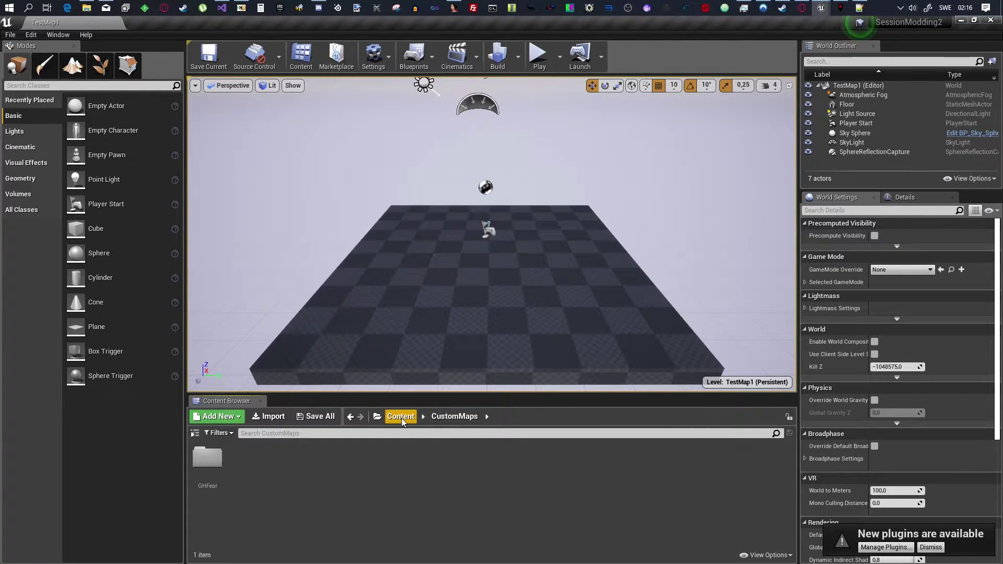
click(401, 418)
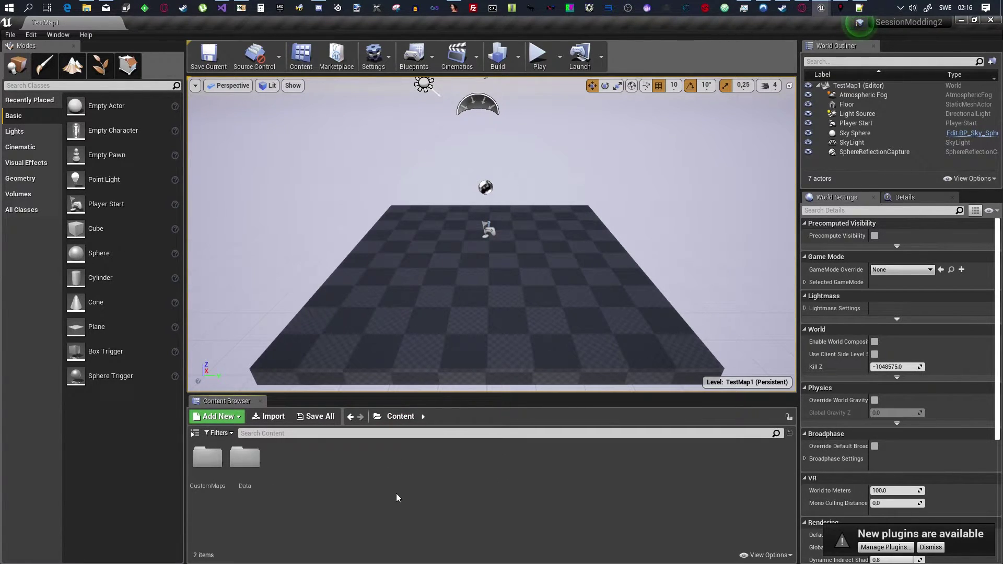
double_click(245, 458)
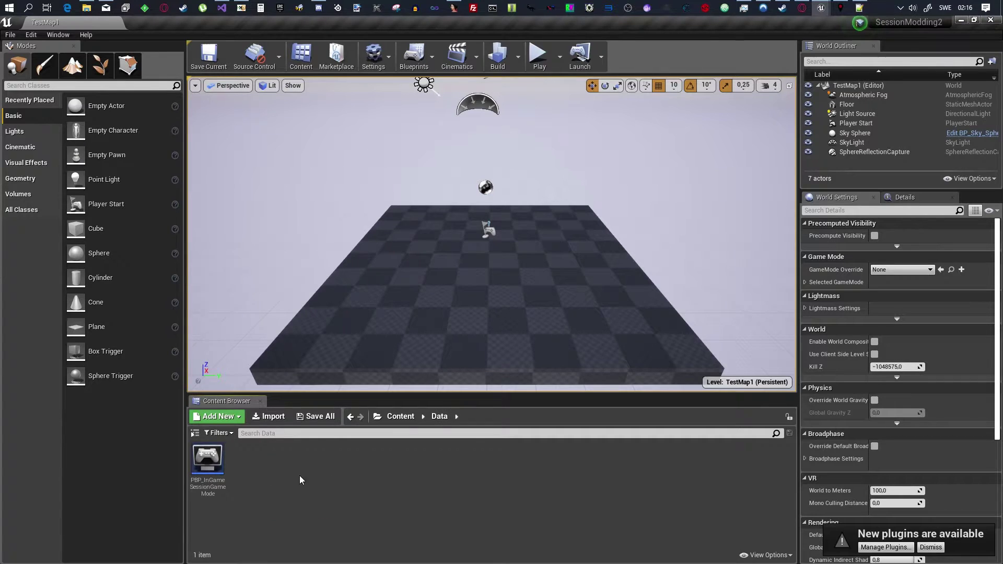
click(208, 458)
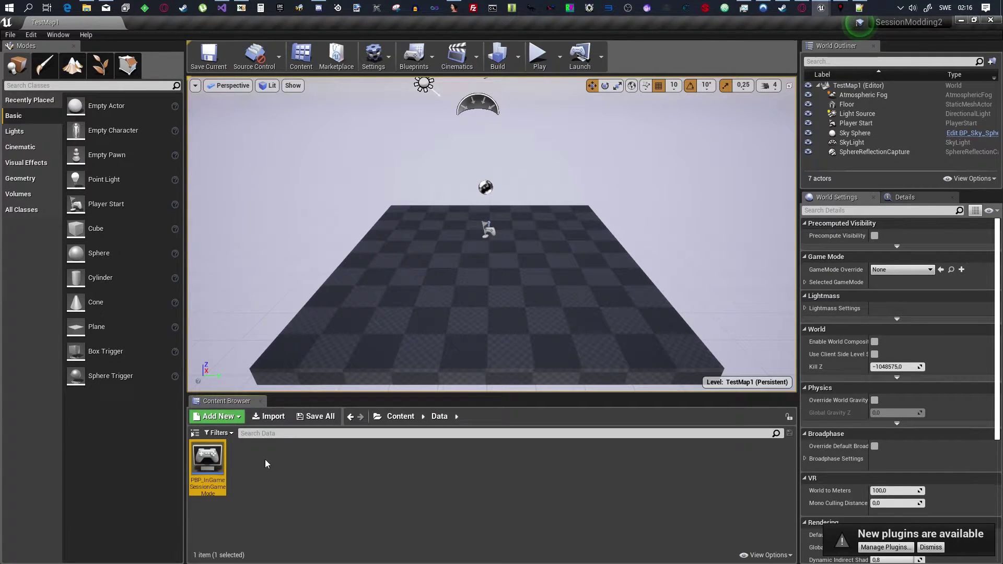
click(321, 487)
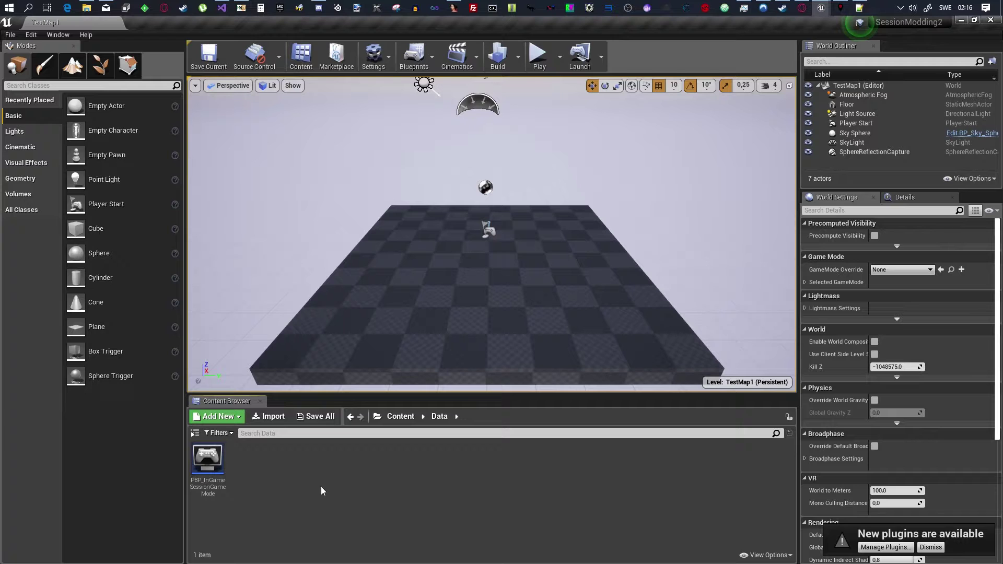
Step: Set World Settings GameMode Override to PBP_InGameSessionGameMode and save TestMap1
click(608, 142)
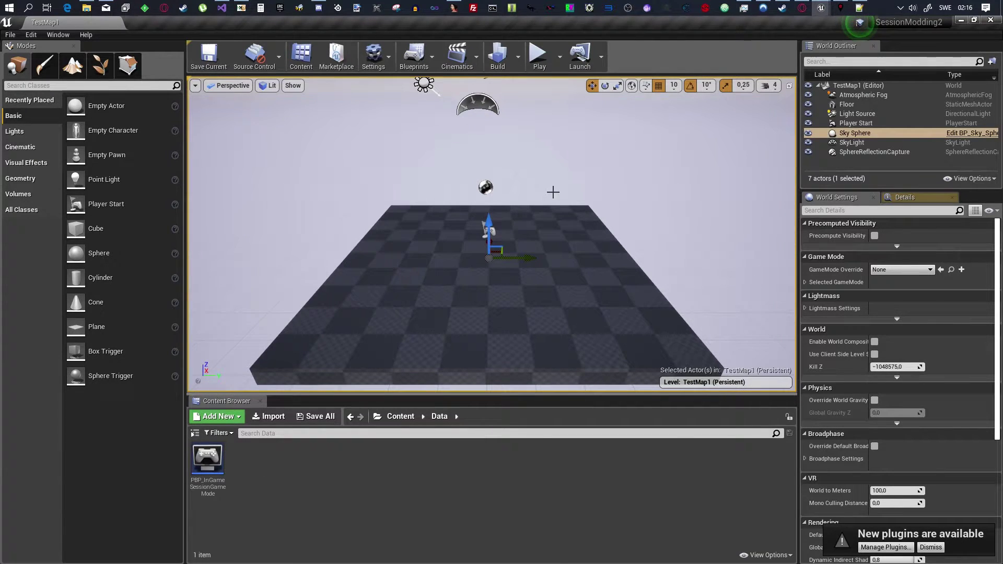
scroll(554, 192, down, 5)
scroll(491, 235, up, 3)
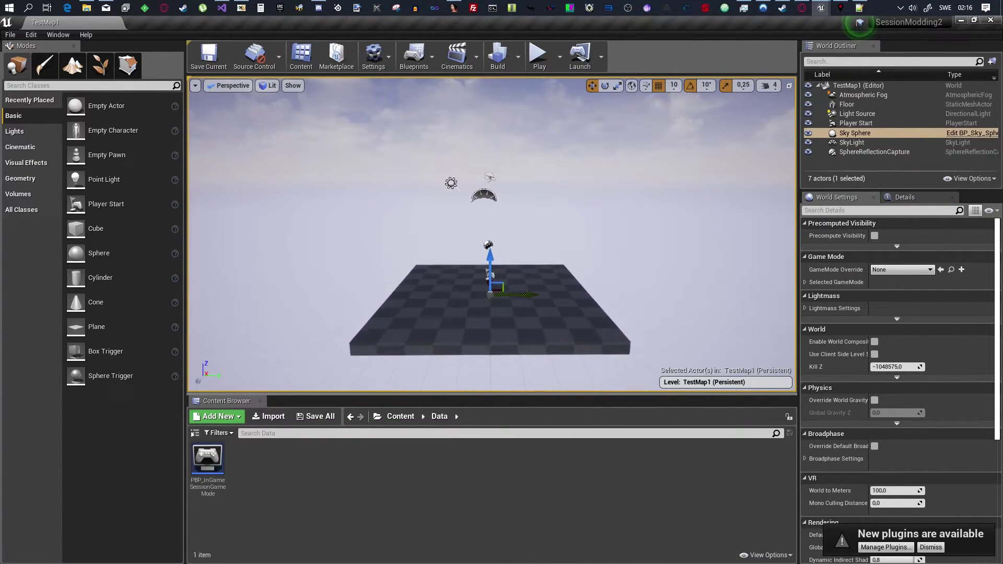
scroll(489, 314, up, 1)
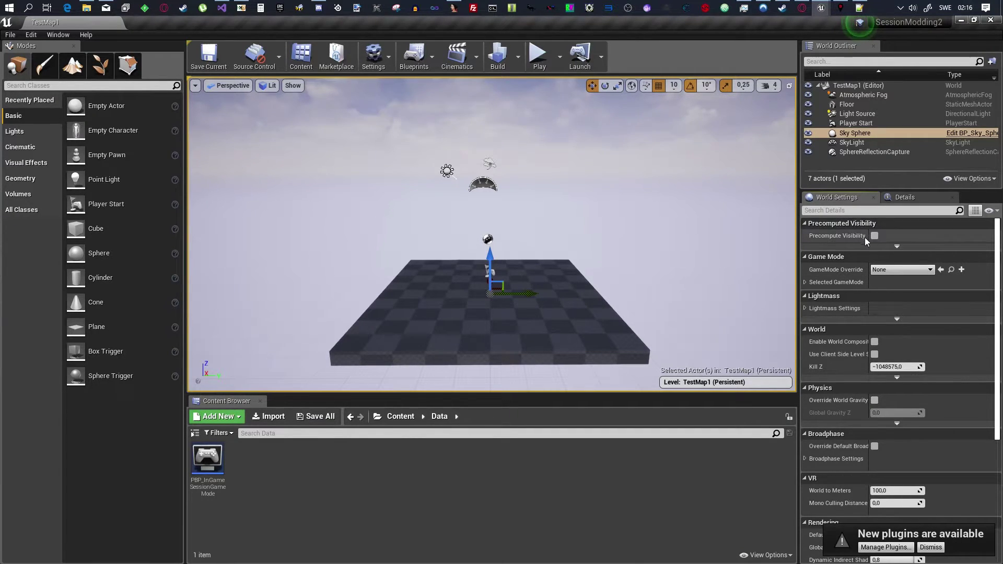
click(898, 272)
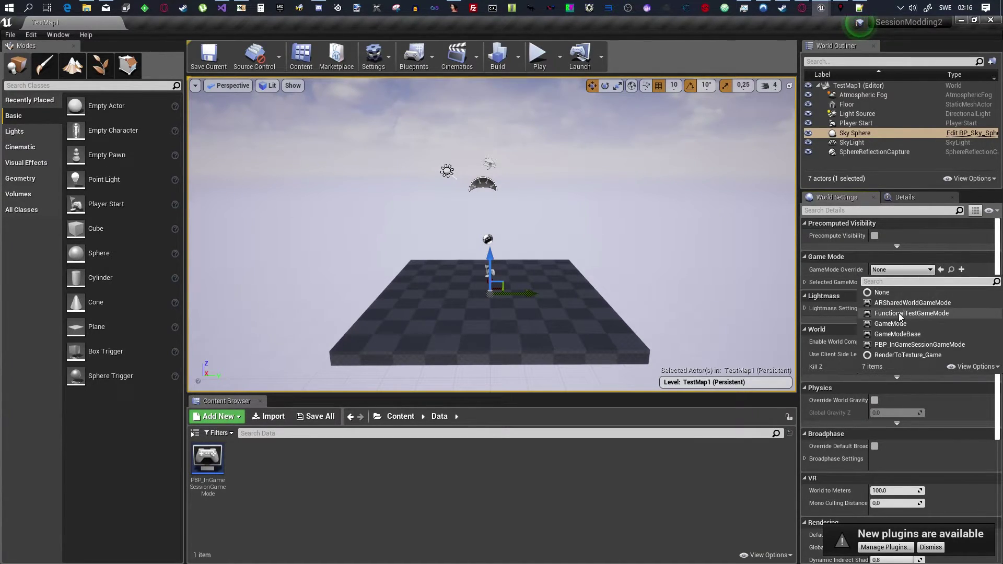
click(933, 346)
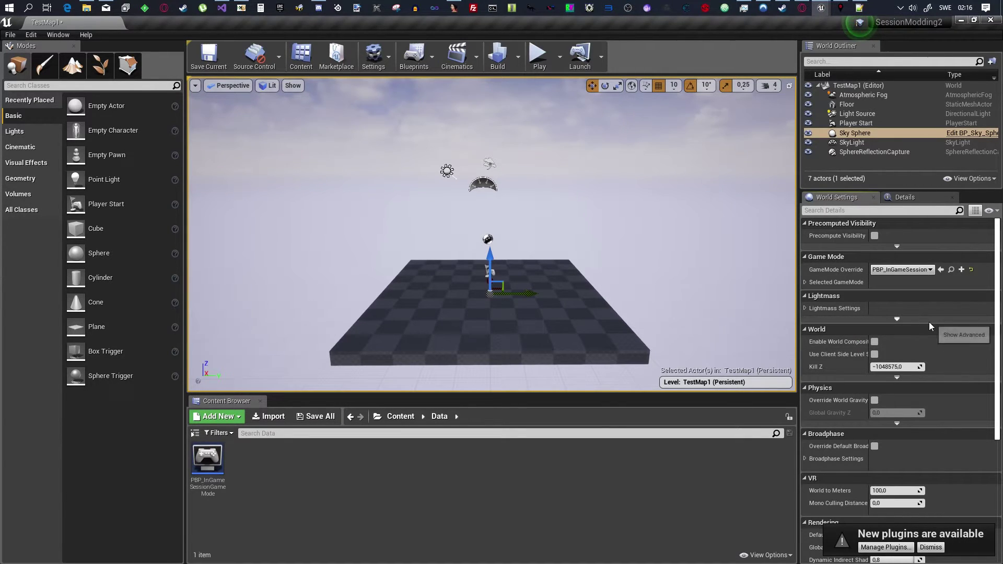
click(326, 421)
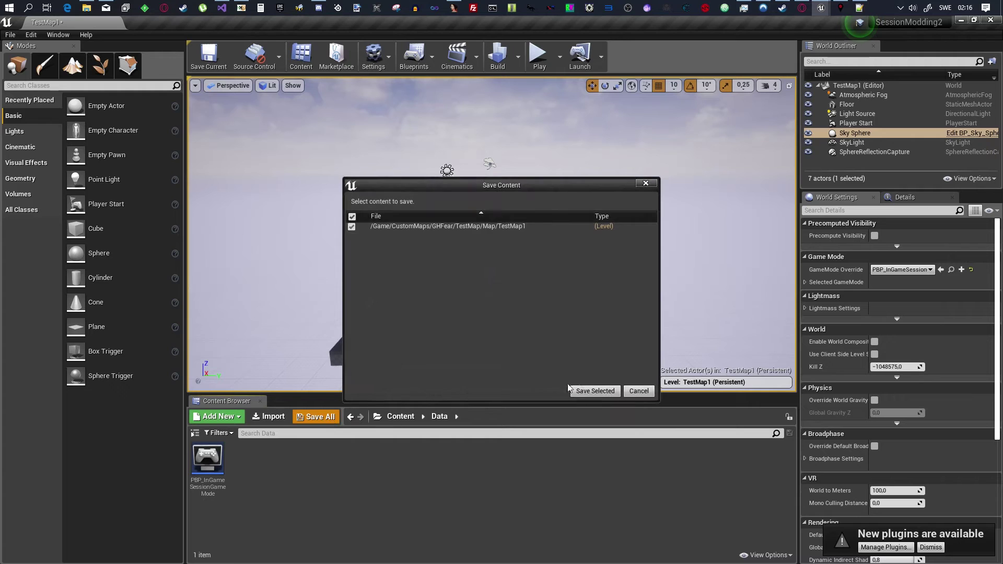
click(595, 387)
click(212, 58)
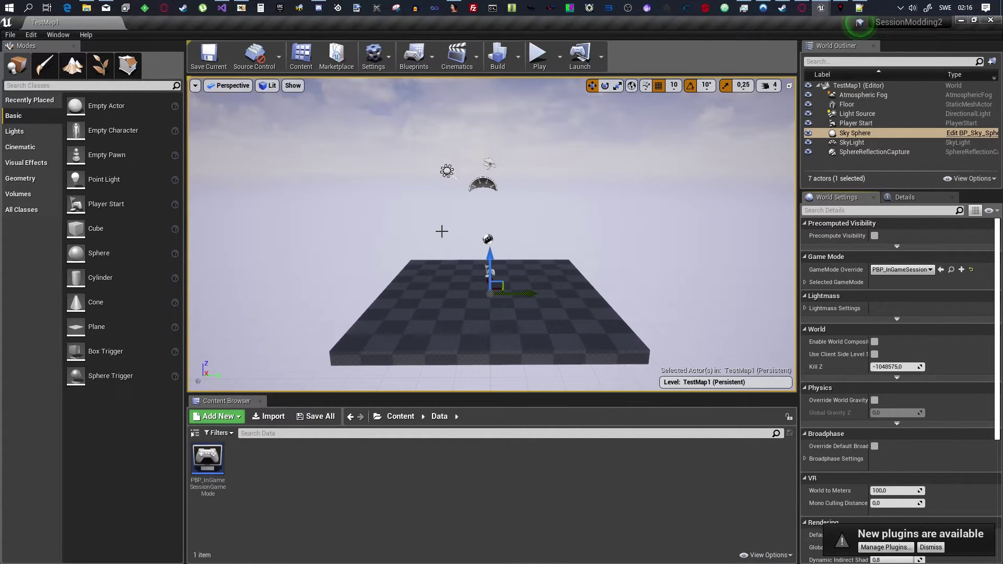
Step: Delete the SphereReflectionCapture from TestMap1 and save the level
click(489, 239)
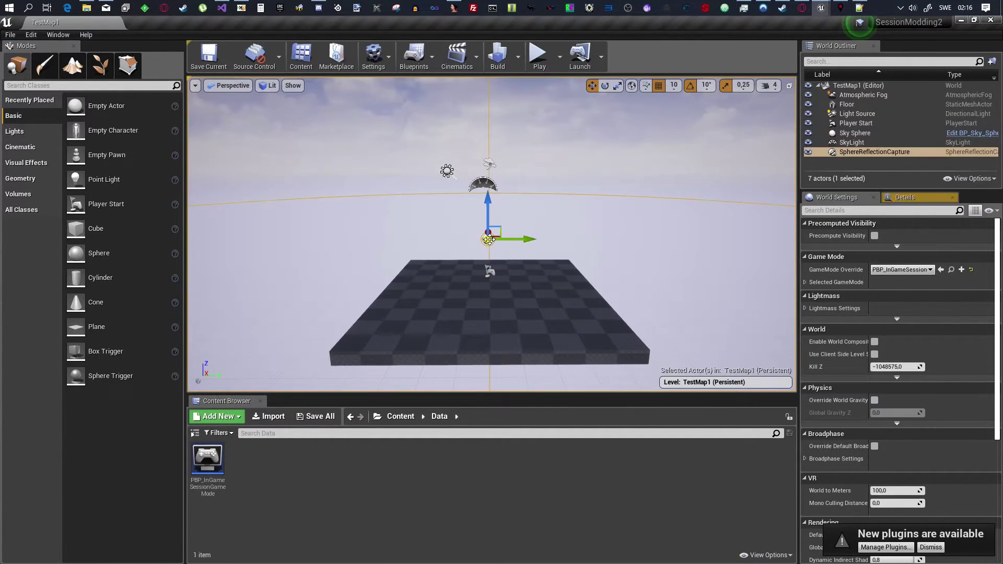
key(Delete)
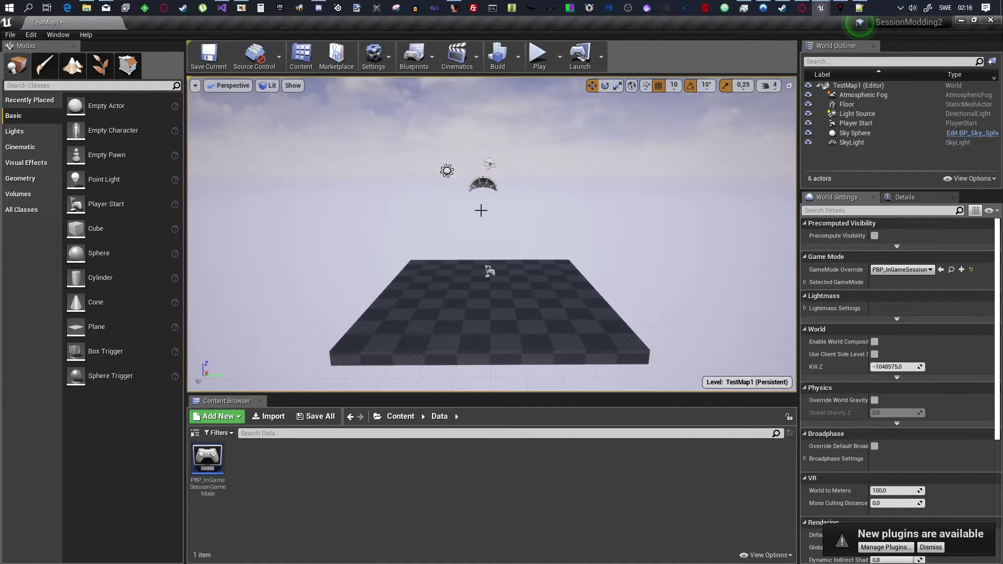
click(316, 417)
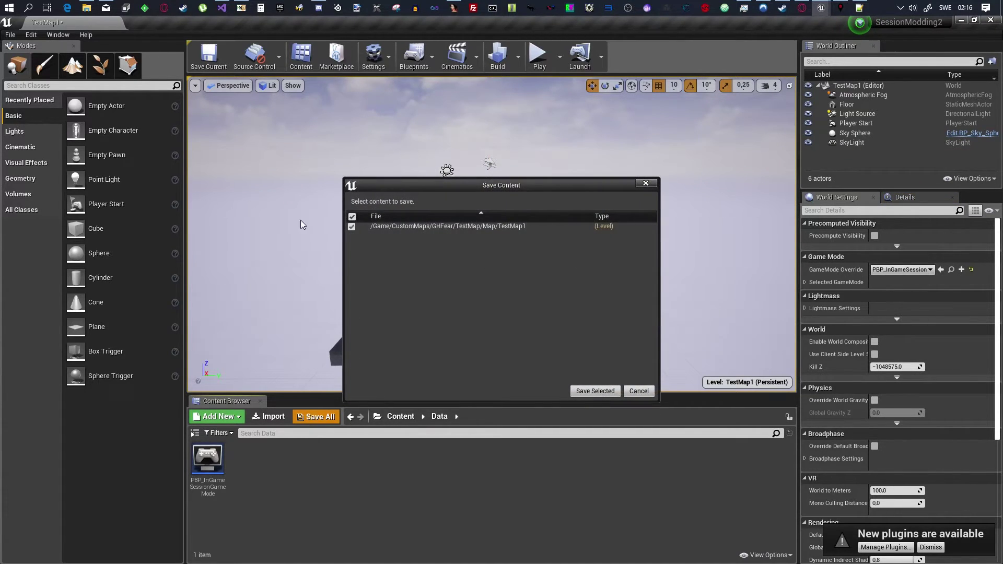
click(579, 390)
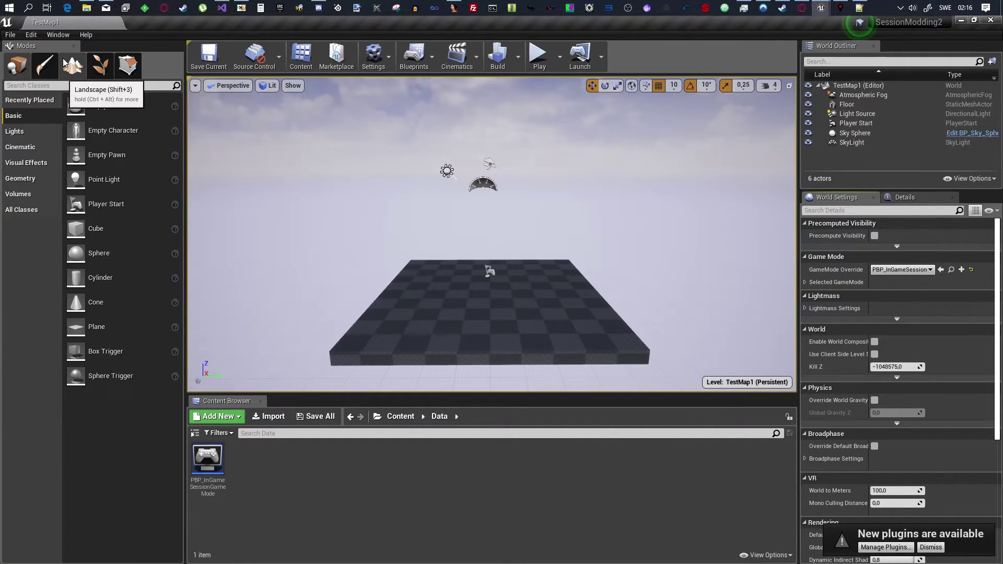
Step: Run Cook Content for Windows from the File menu
click(10, 34)
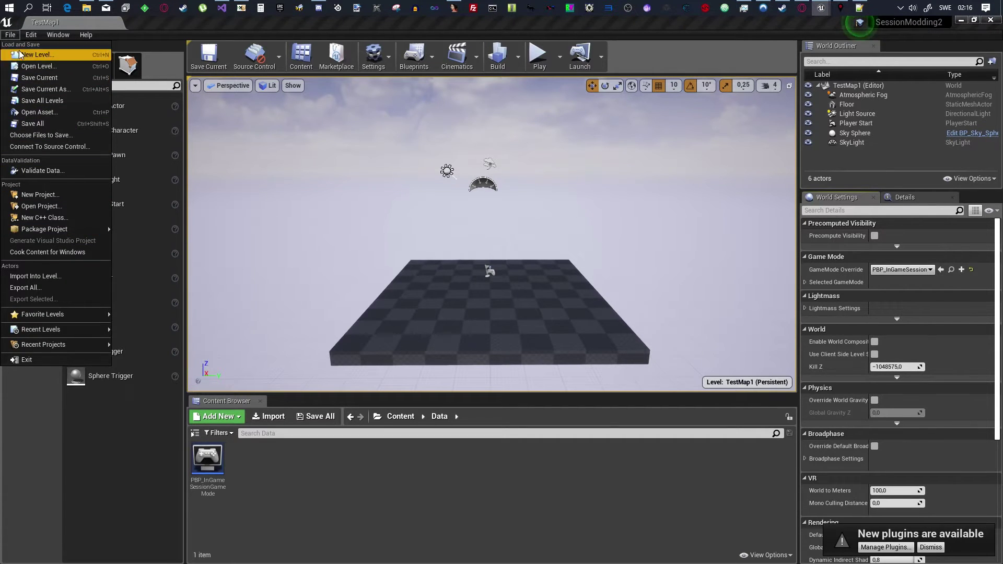
click(47, 253)
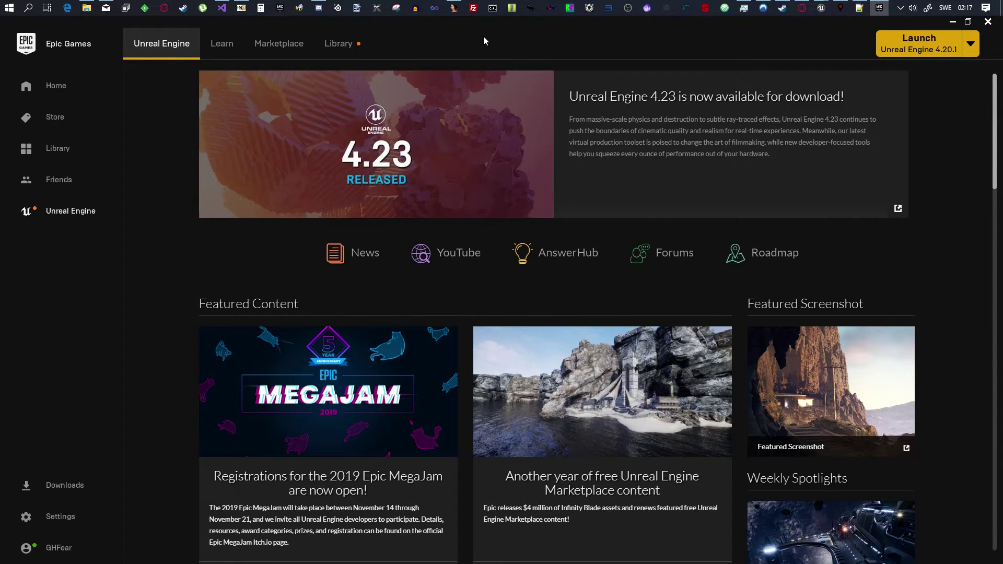
Step: Open the SessionModding2 project folder in File Explorer from the Launcher's Library list
drag(523, 24, 501, 125)
double_click(501, 125)
click(338, 45)
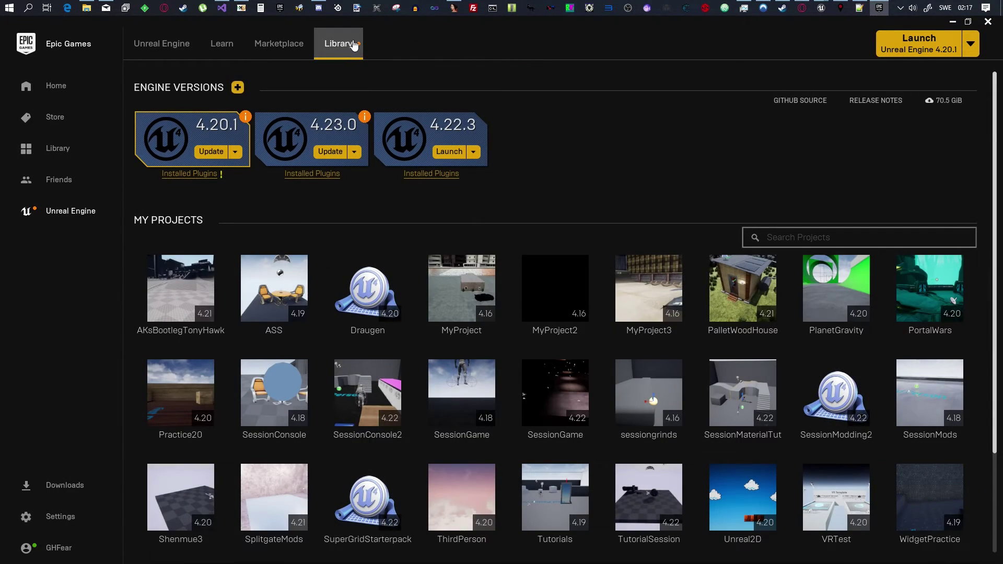
right_click(840, 407)
click(880, 432)
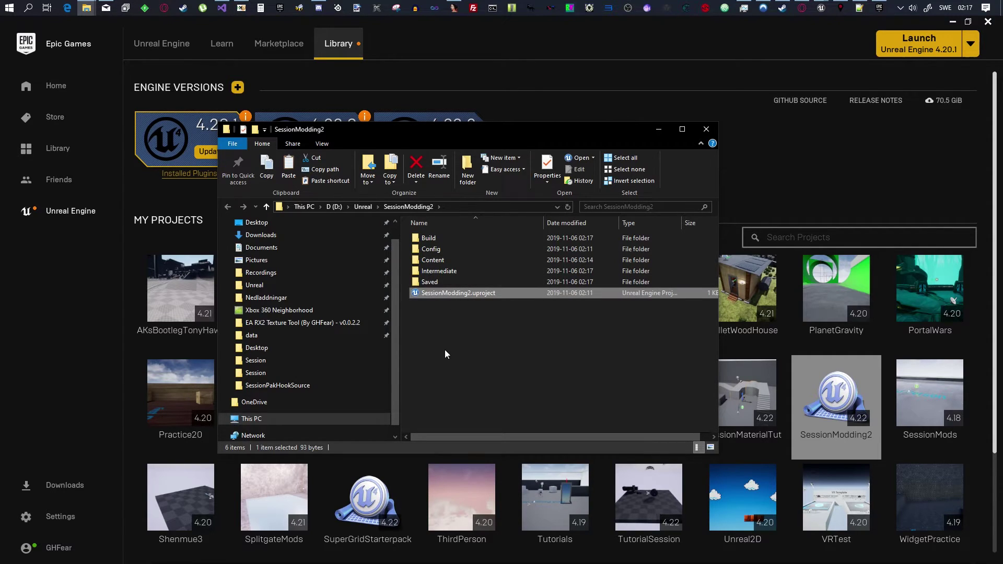
Step: Browse to Saved\Cooked\WindowsNoEditor\SessionModding2\Content in the project folder
double_click(432, 282)
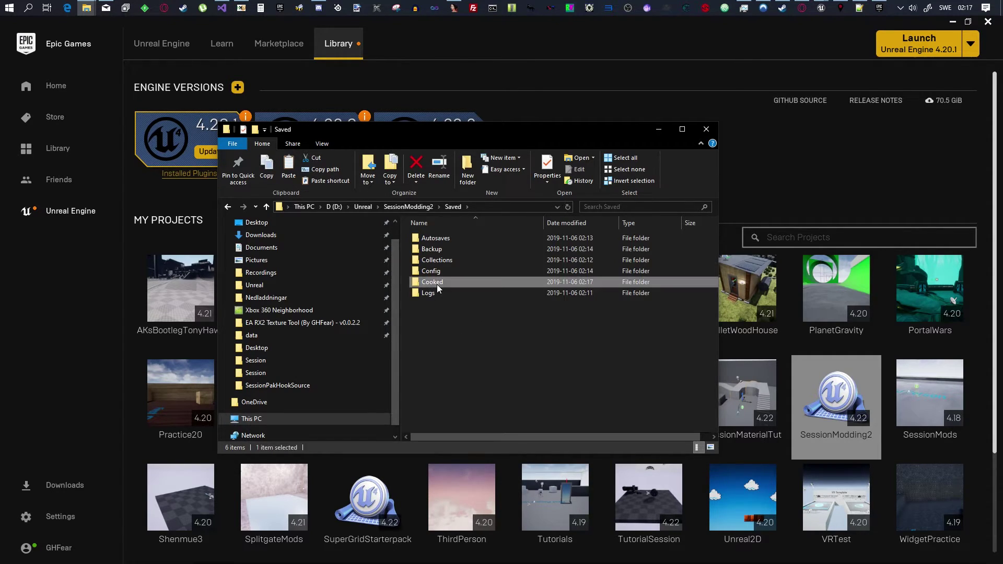
double_click(437, 282)
double_click(446, 238)
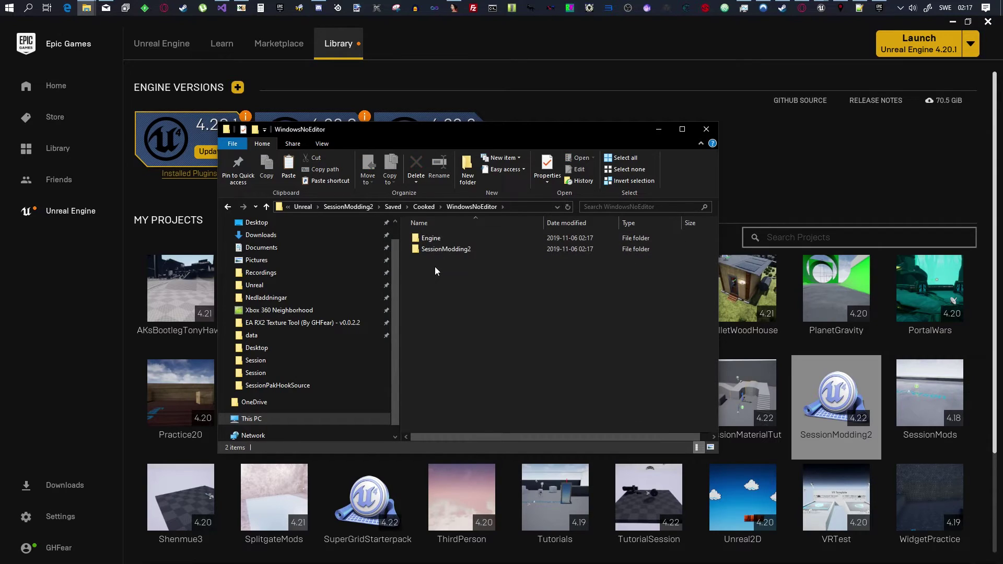
double_click(441, 250)
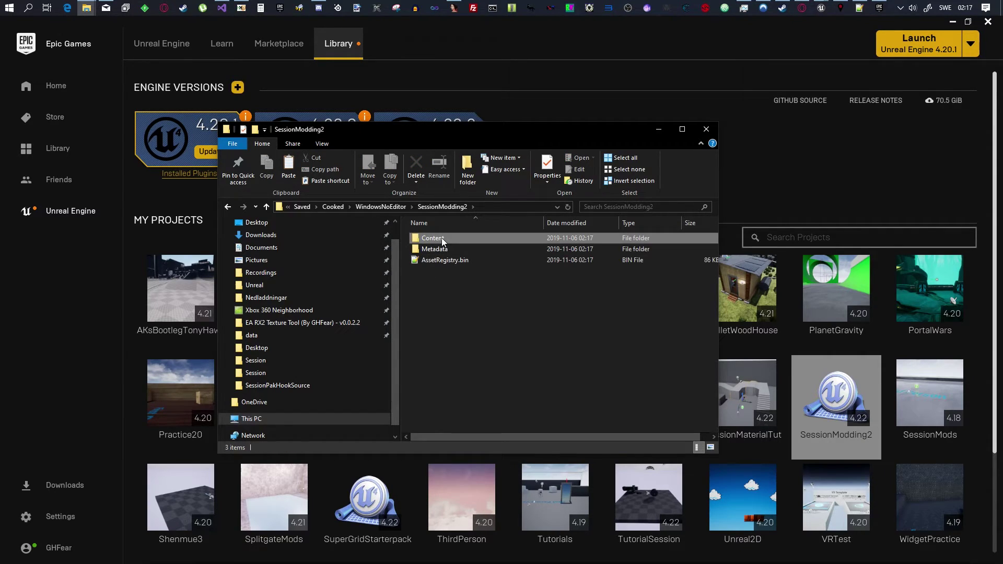
double_click(441, 238)
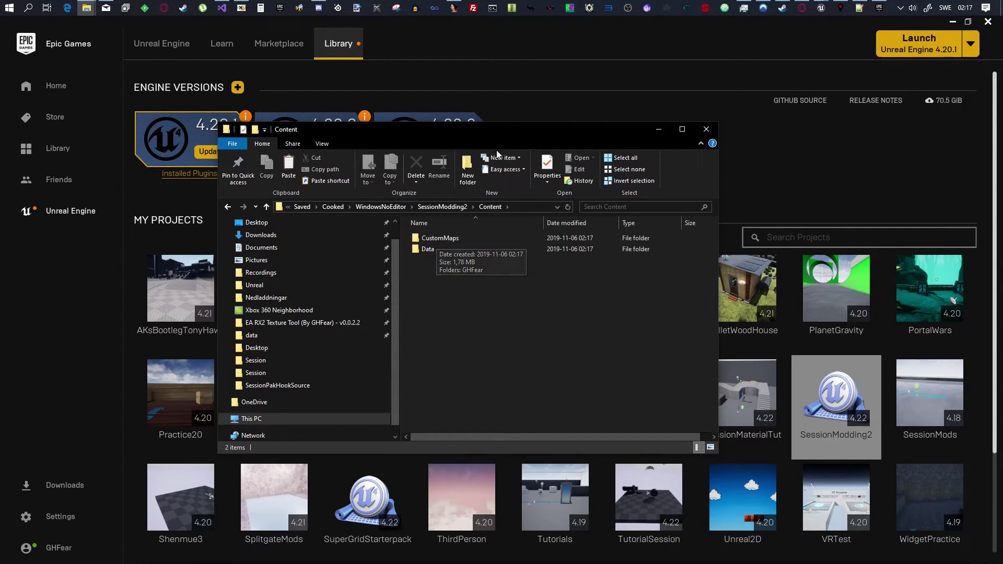
double_click(492, 130)
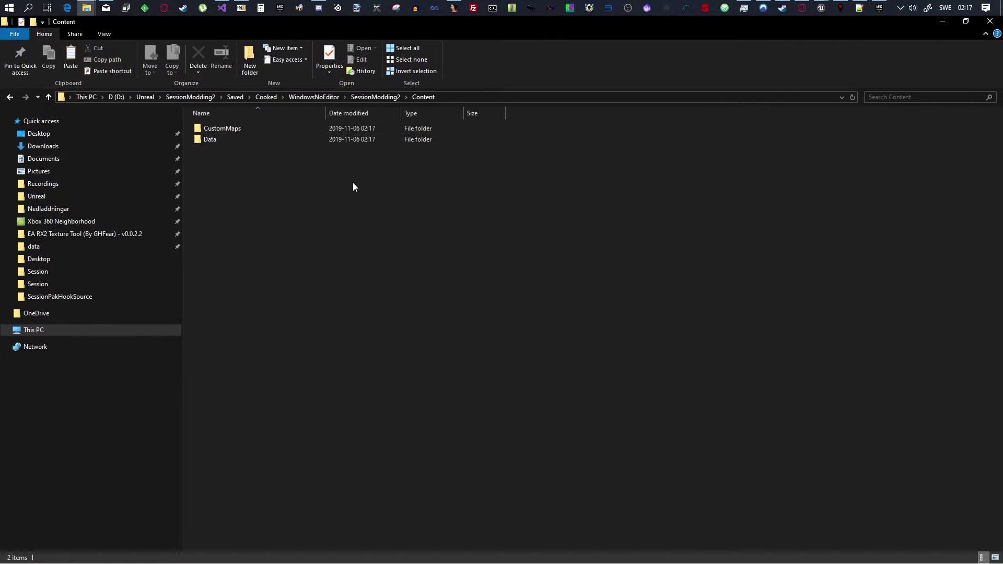
Step: Copy the CustomMaps folder and paste it into Session\SessionGame\Content
click(219, 128)
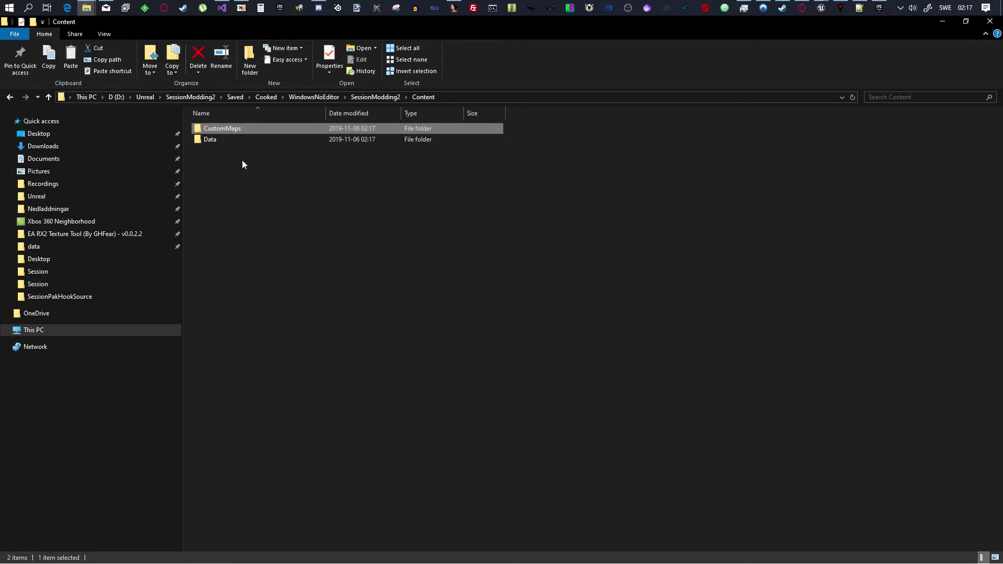
click(87, 8)
click(55, 67)
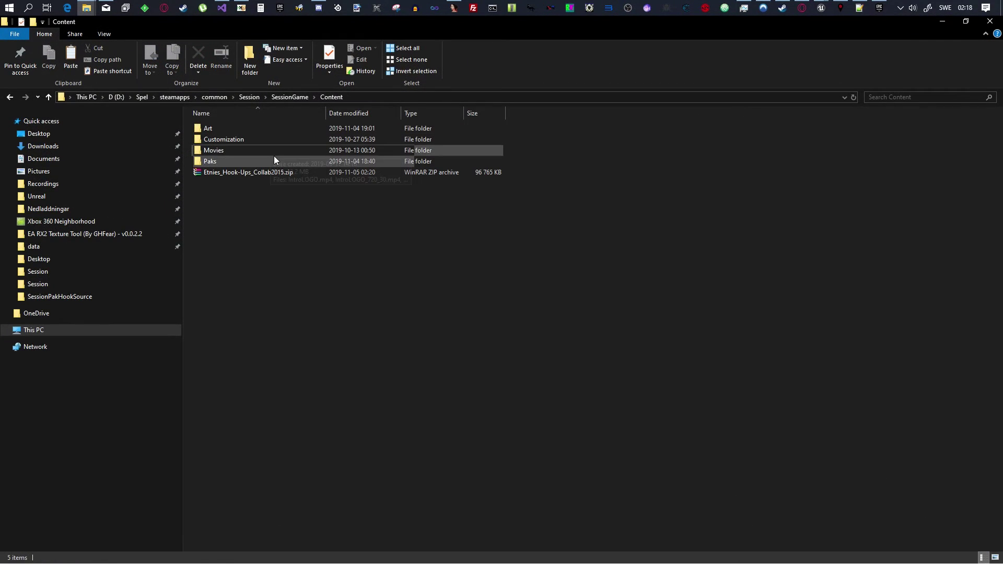
click(254, 98)
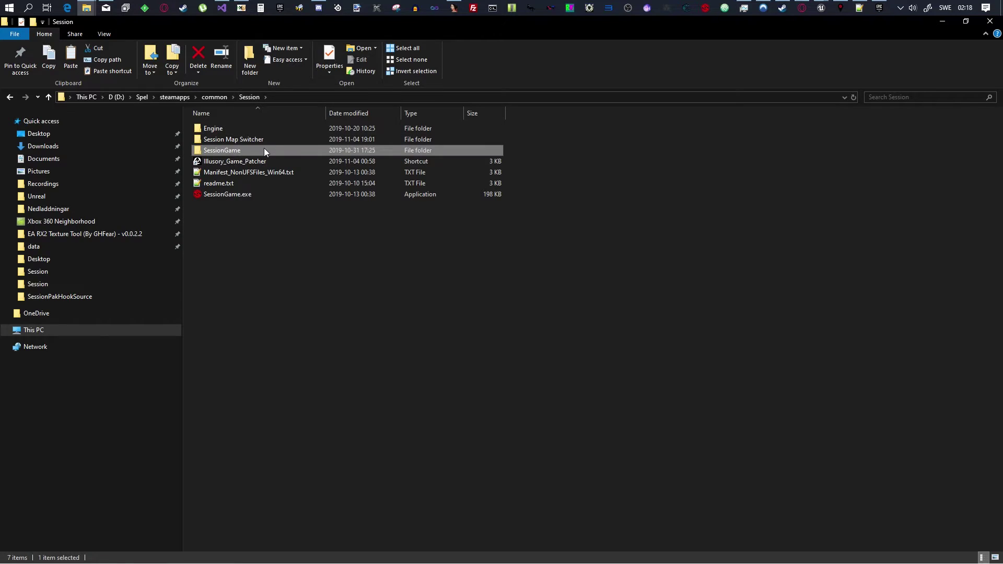
double_click(222, 151)
double_click(219, 150)
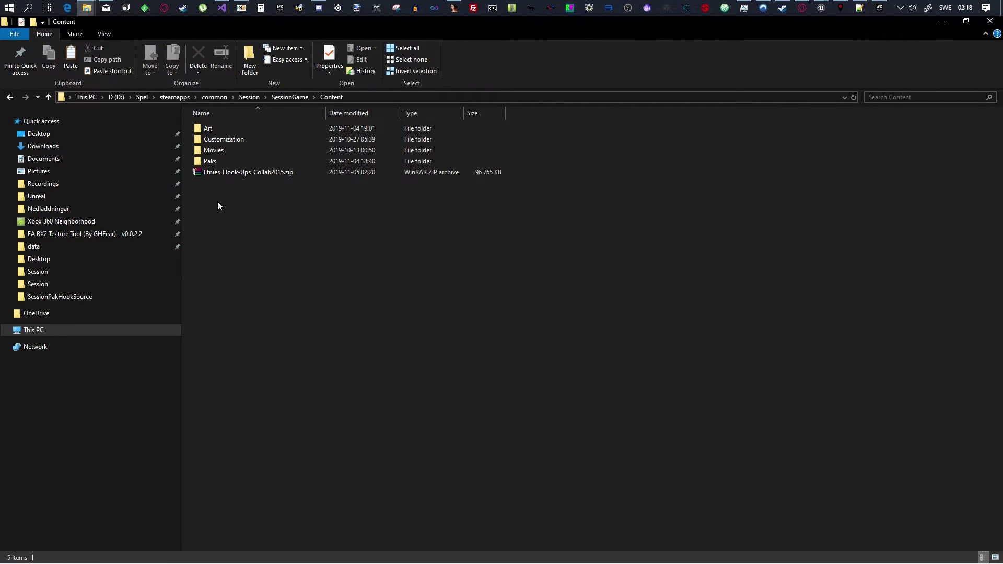
key(ctrl+v)
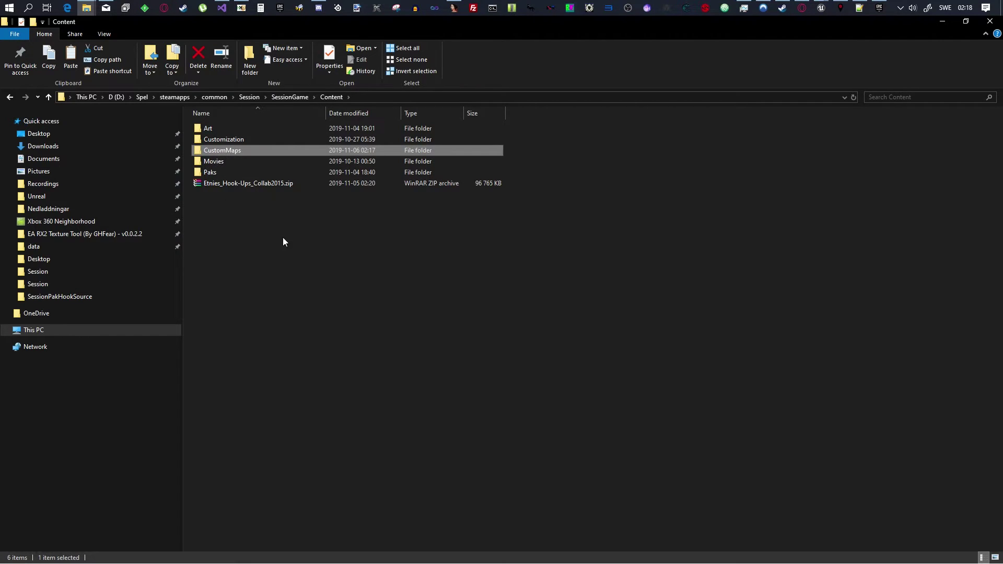
Step: Reload the available maps in Session Map Switcher and load TestMap1
click(835, 10)
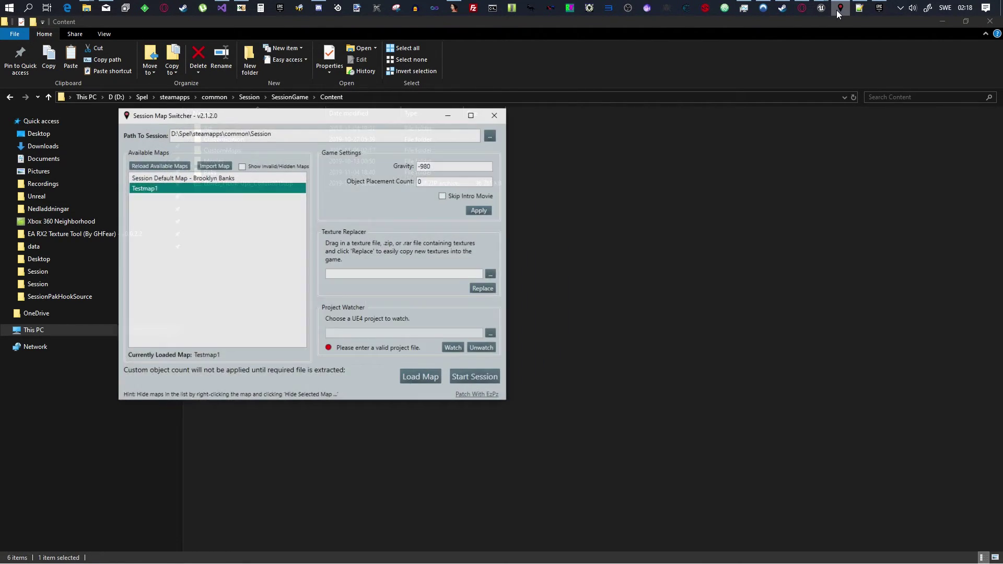
drag(162, 122, 294, 179)
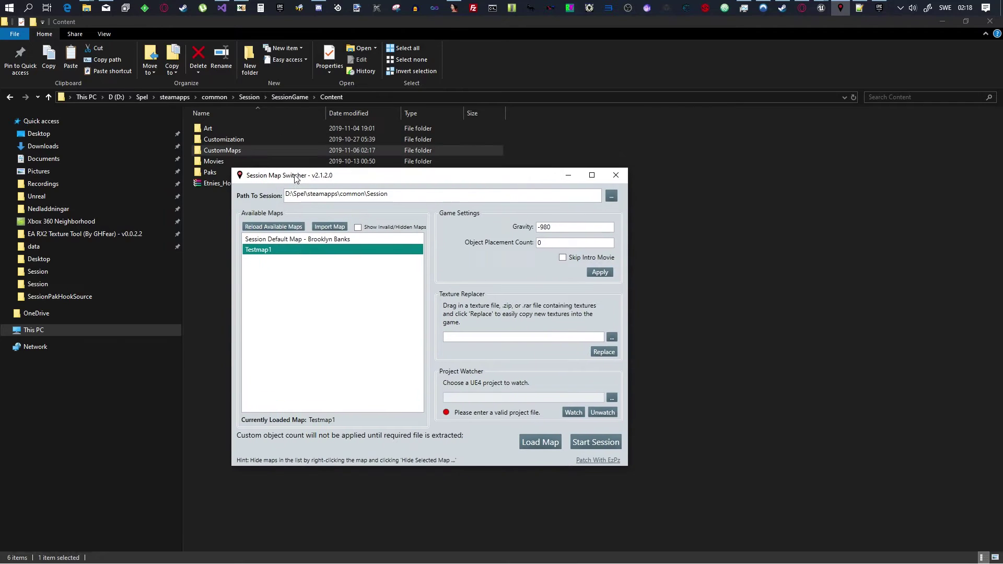
click(277, 229)
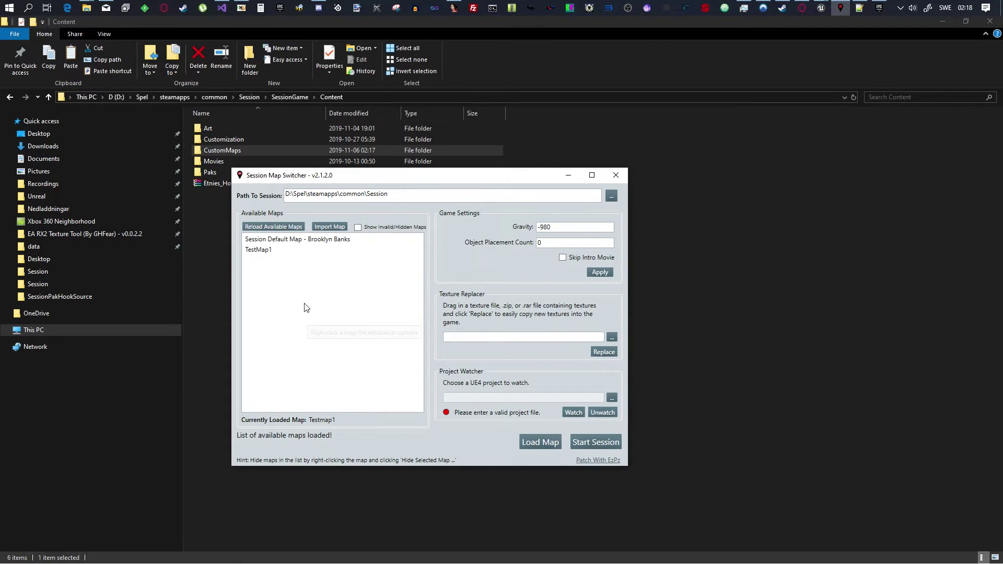
click(259, 250)
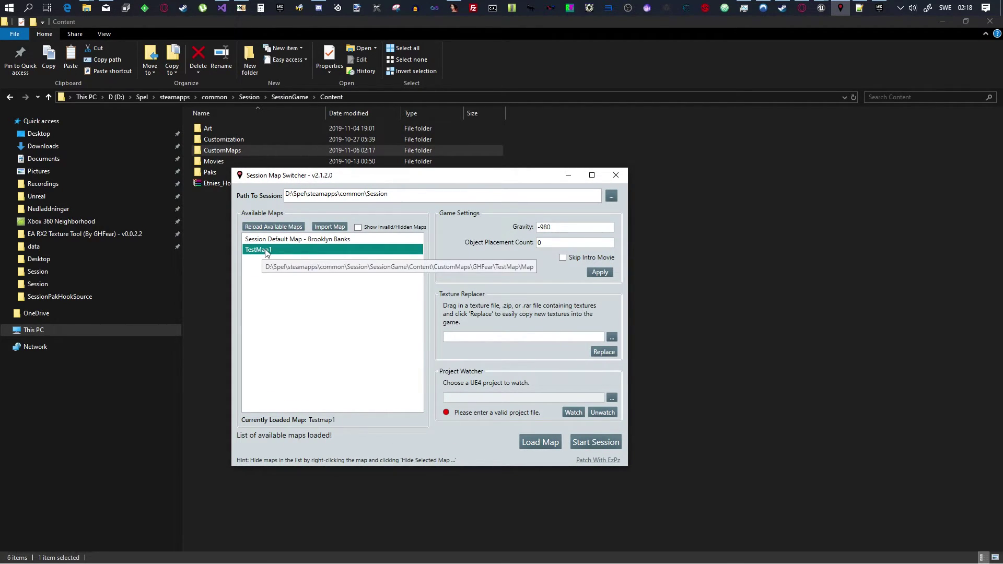
double_click(264, 253)
Step: Delete CustomMaps from the game's Content folder and refresh the map list without TestMap1
drag(459, 174, 449, 243)
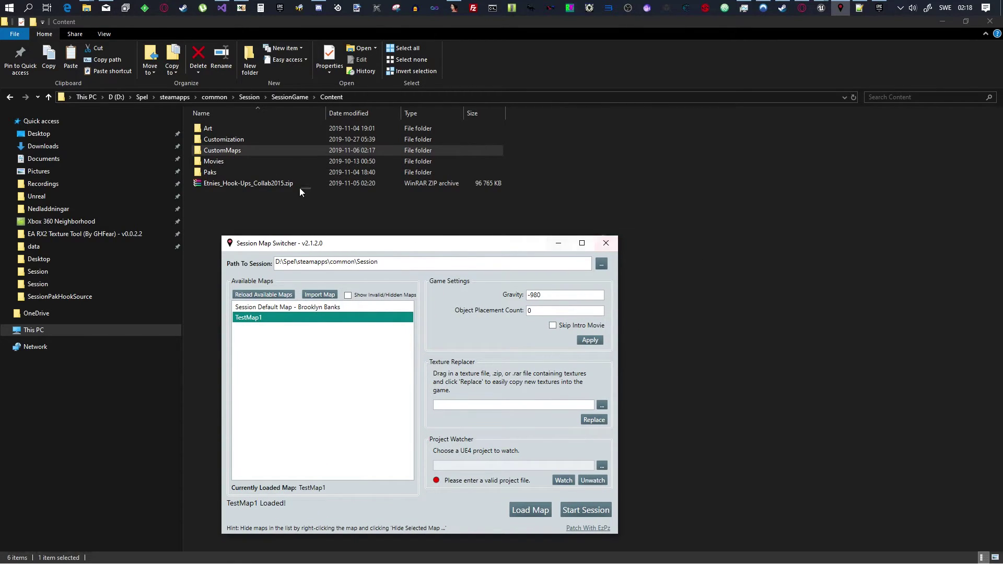
click(558, 244)
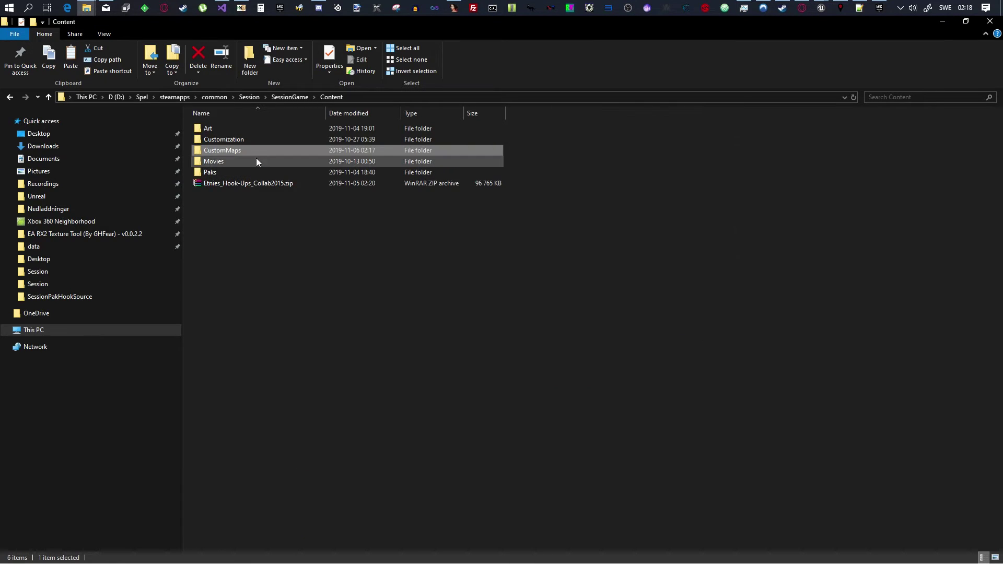
click(240, 234)
click(222, 152)
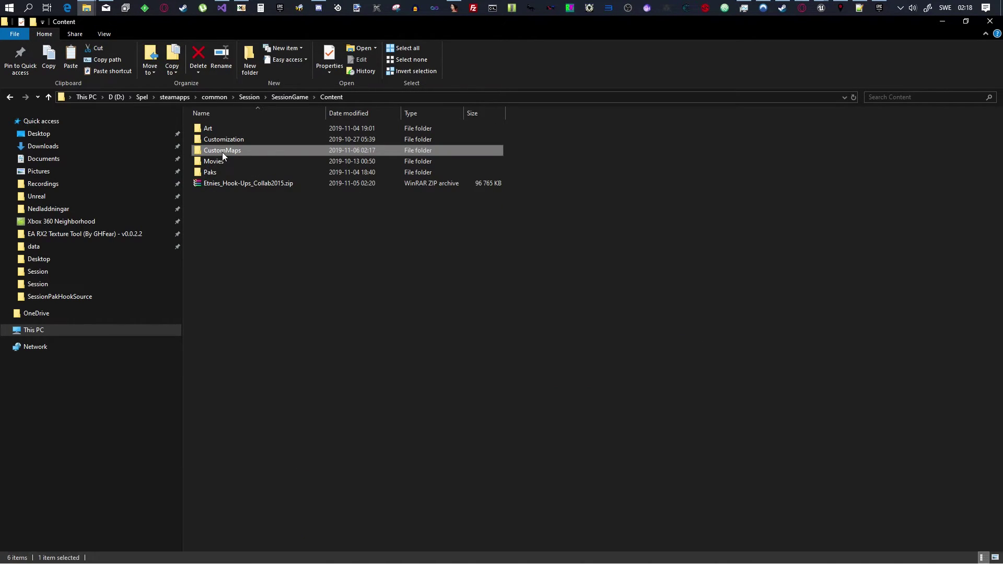
key(Delete)
click(841, 7)
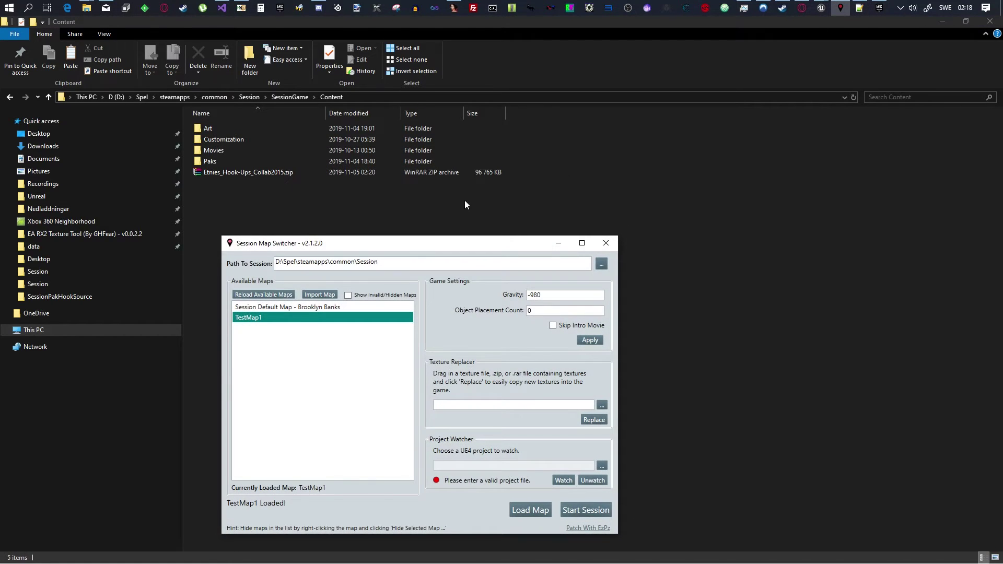
click(263, 295)
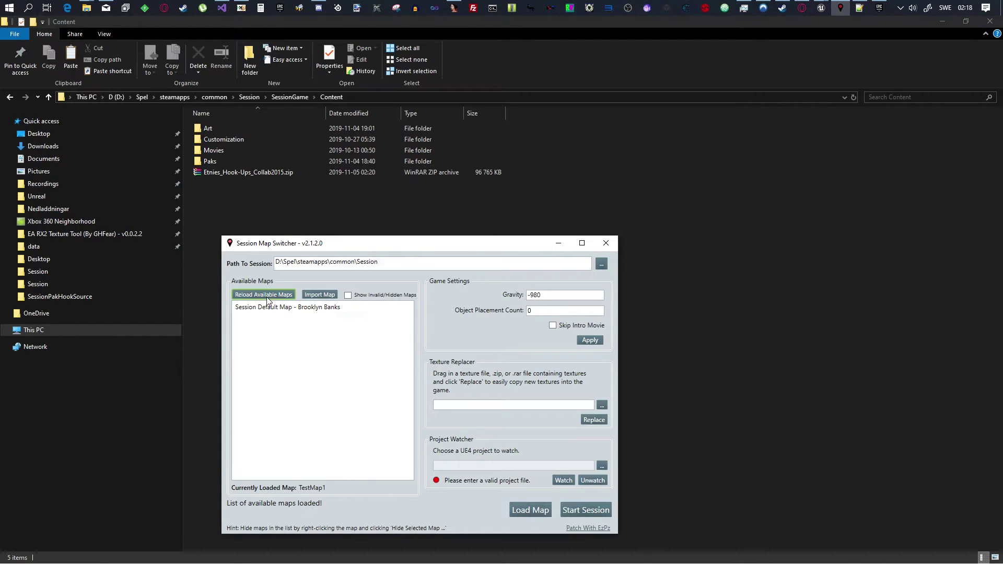
Step: Undo the CustomMaps deletion, refresh the map list and load TestMap1 again
click(311, 209)
key(ctrl+z)
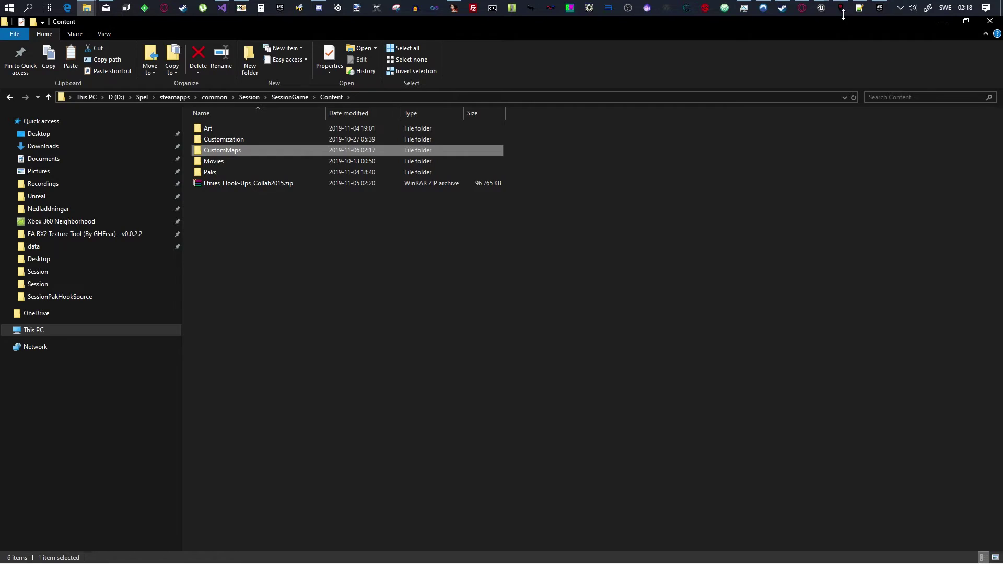
click(840, 8)
click(268, 308)
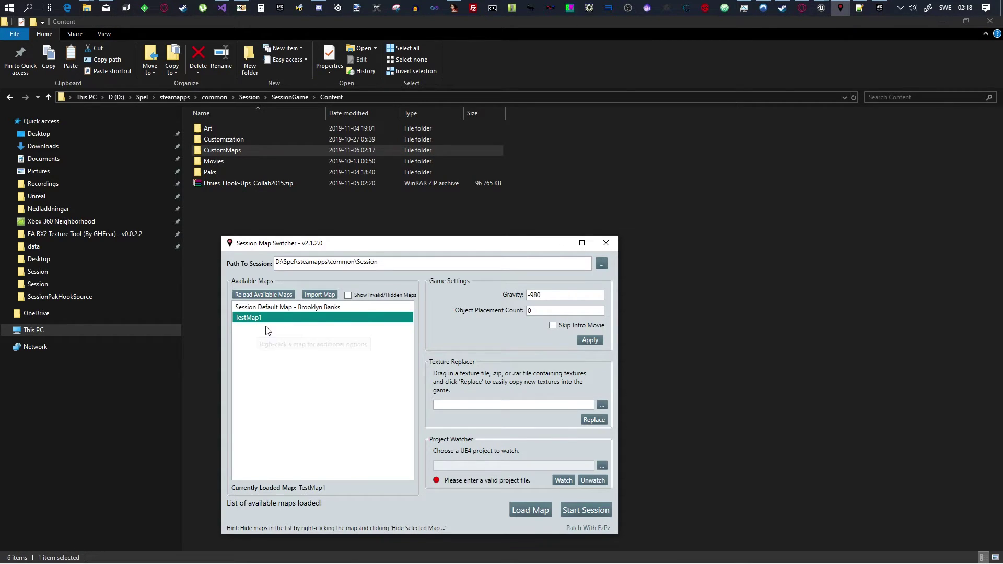
double_click(262, 319)
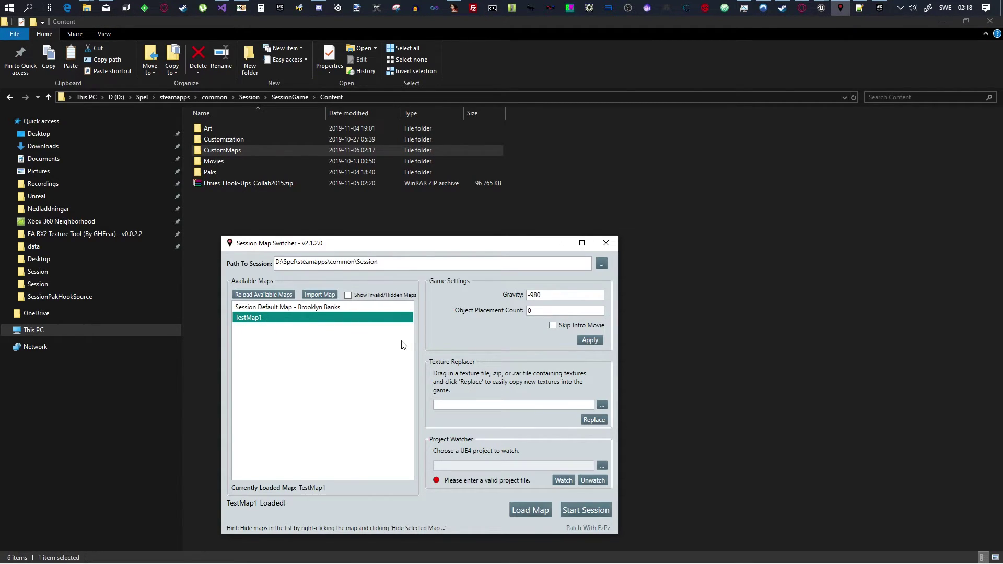
drag(474, 243, 533, 168)
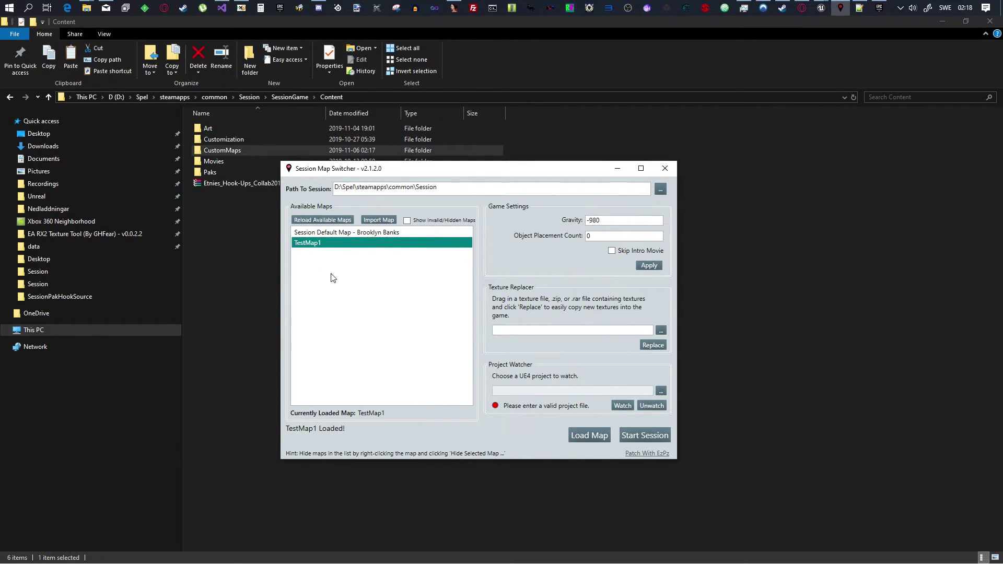
Step: Start Session from the map switcher with TestMap1 as the loaded map
click(645, 437)
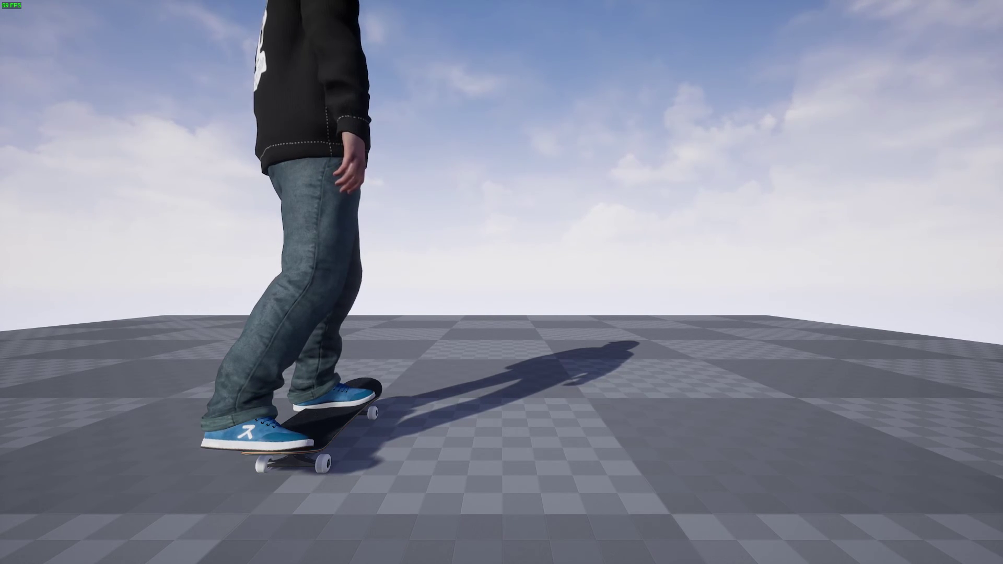
Step: Push off with W and skate around TestMap1
key(w)
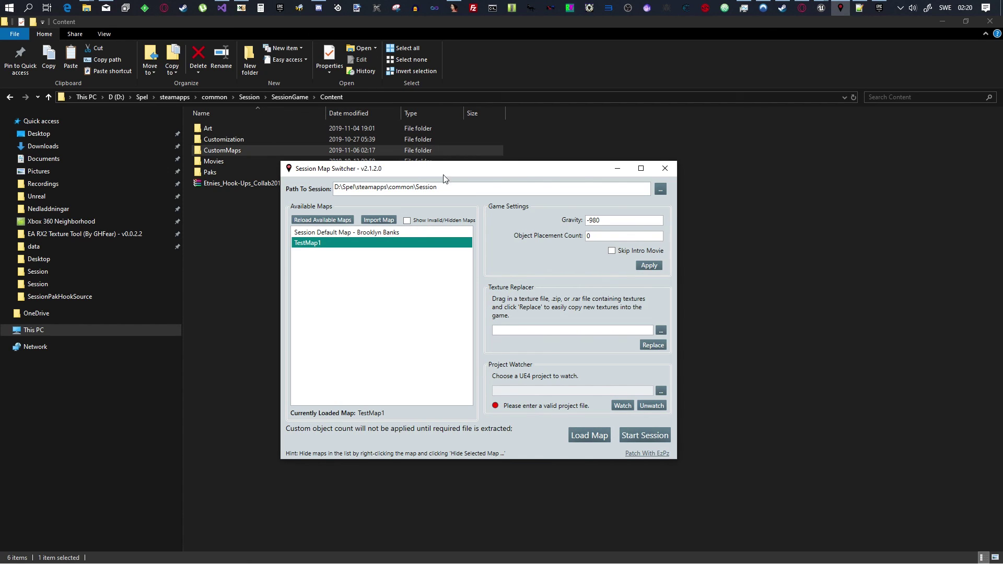
drag(487, 171, 400, 240)
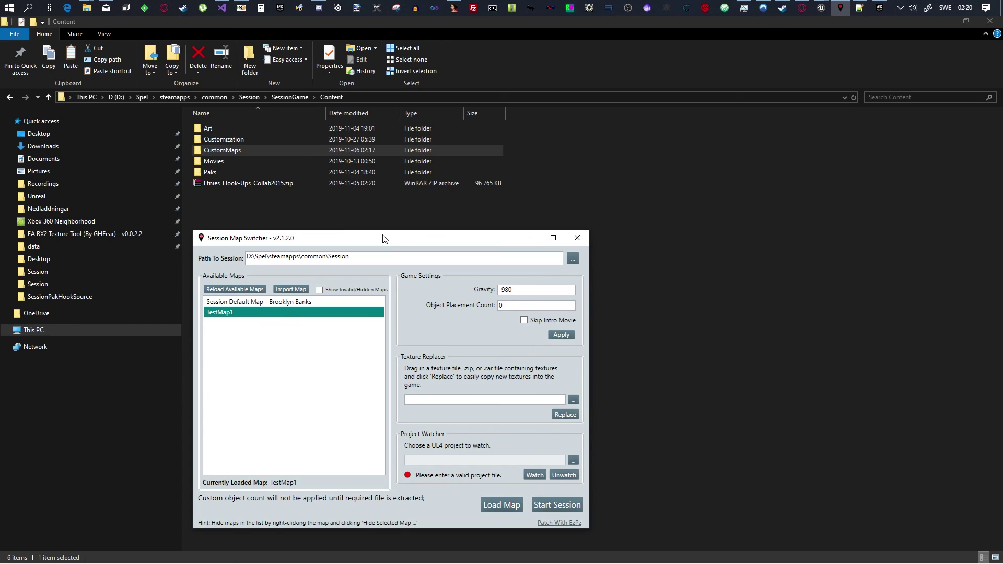